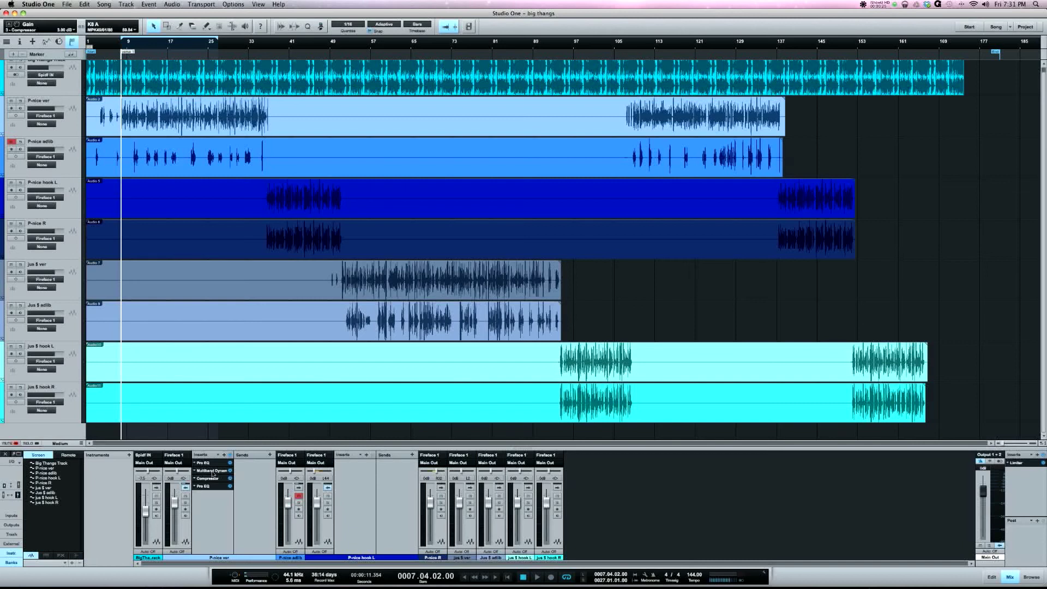
Open the Multiband Dynamics insert from the P-nice ver channel's insert chain
left_click(212, 471)
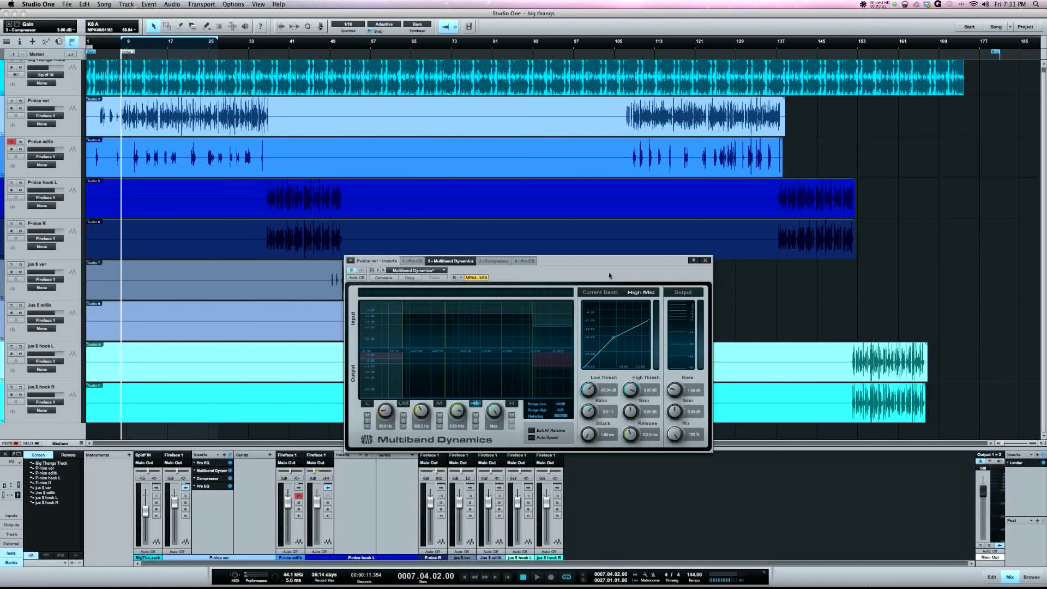
Close Multiband Dynamics and insert a Compressor on the P-nice hook L channel
left_click(706, 260)
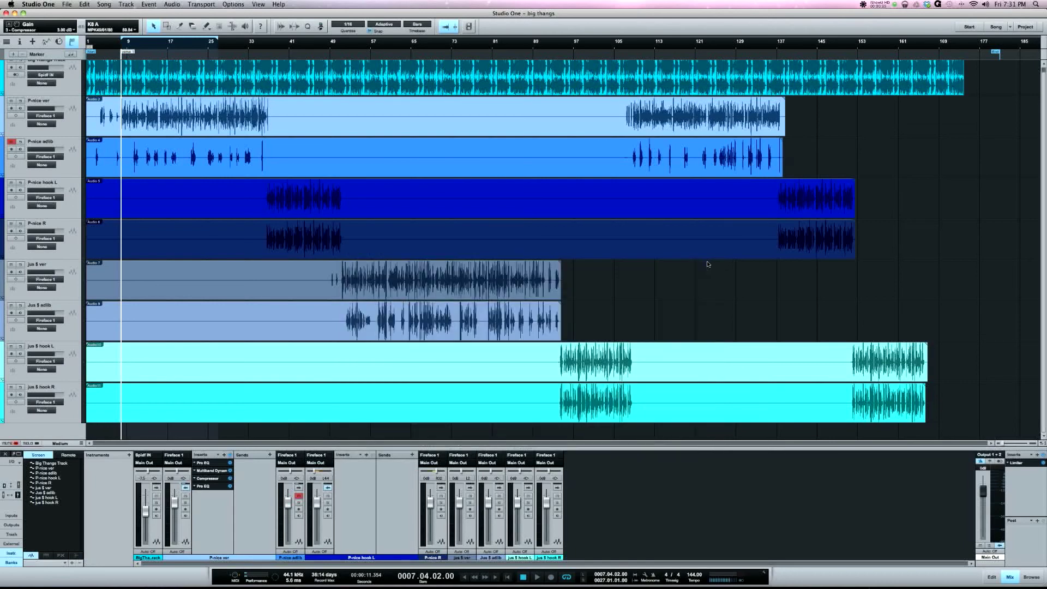
left_click(367, 455)
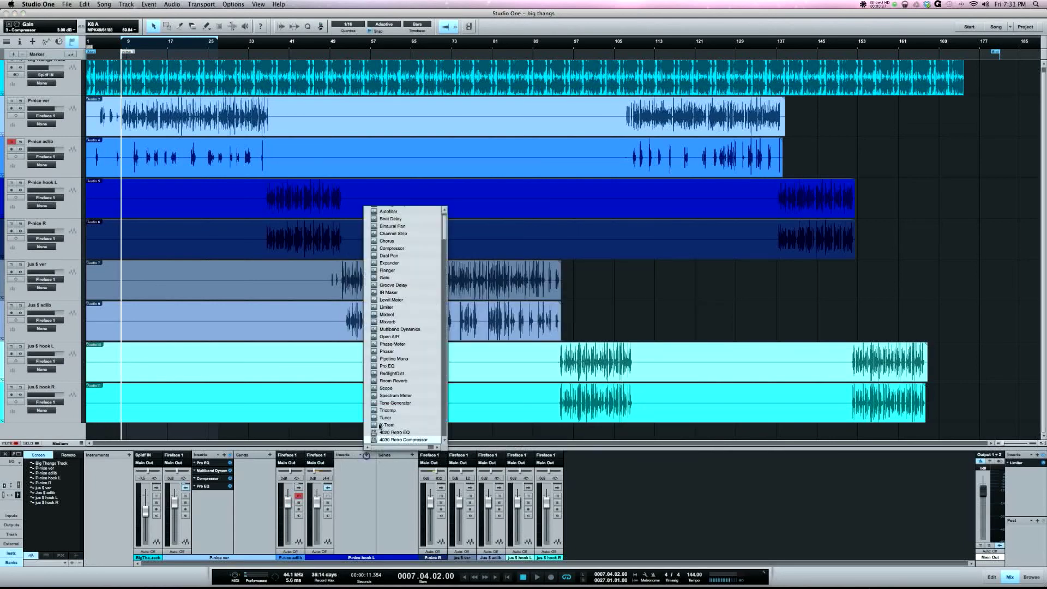
left_click(391, 248)
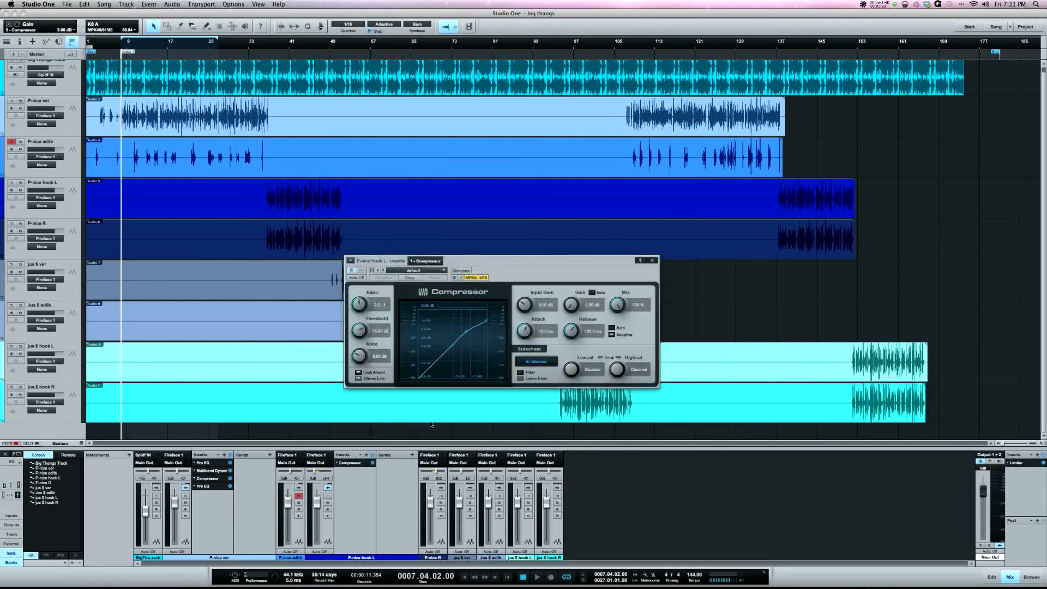
Load the Vocals > DeEsser-S1 preset into the Compressor and close its window
left_click(438, 271)
left_click(422, 314)
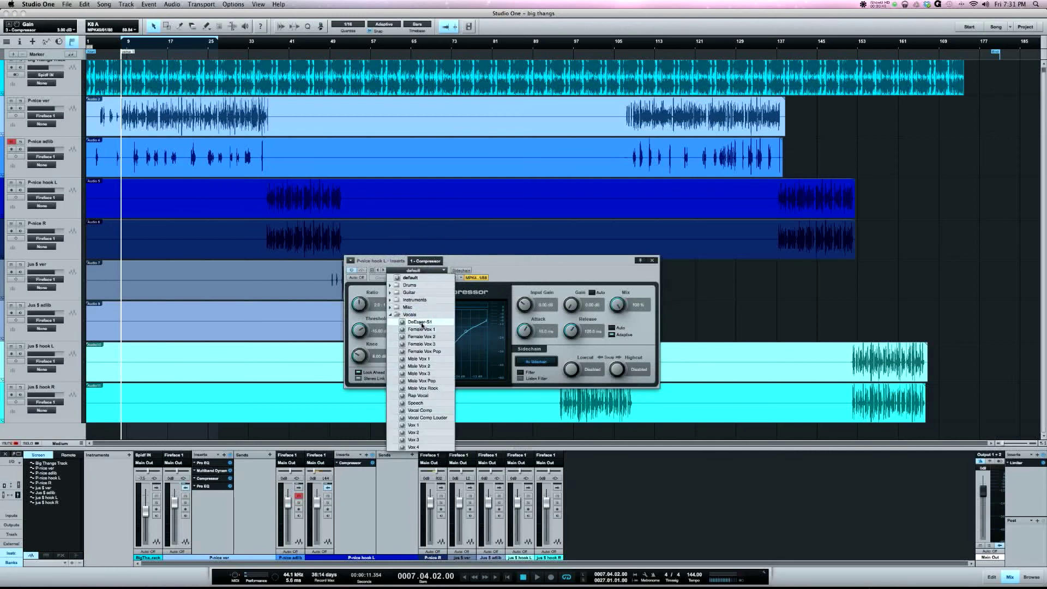
left_click(420, 322)
left_click(548, 268)
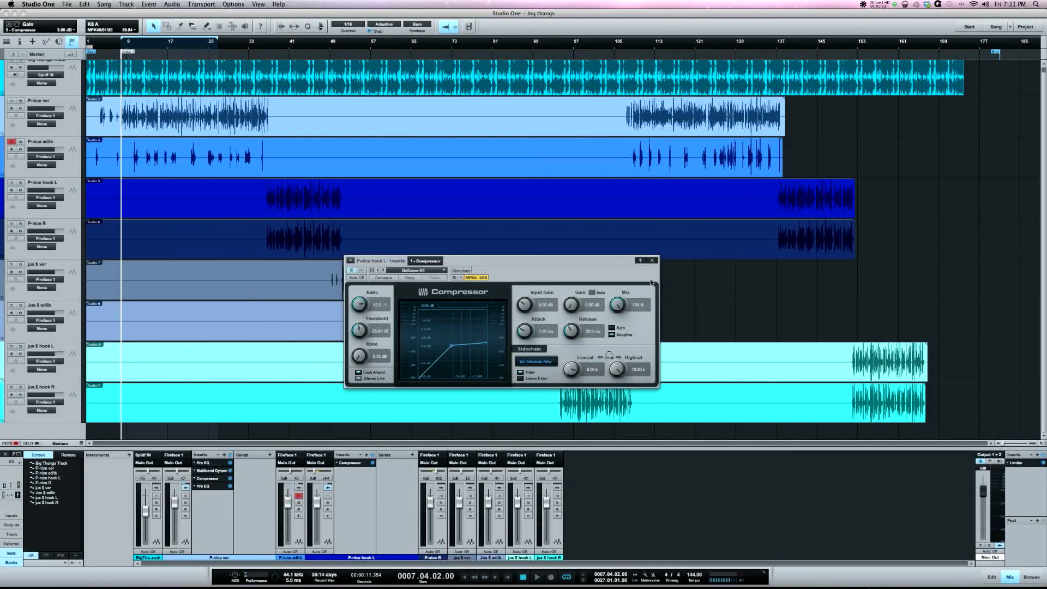
left_click(652, 260)
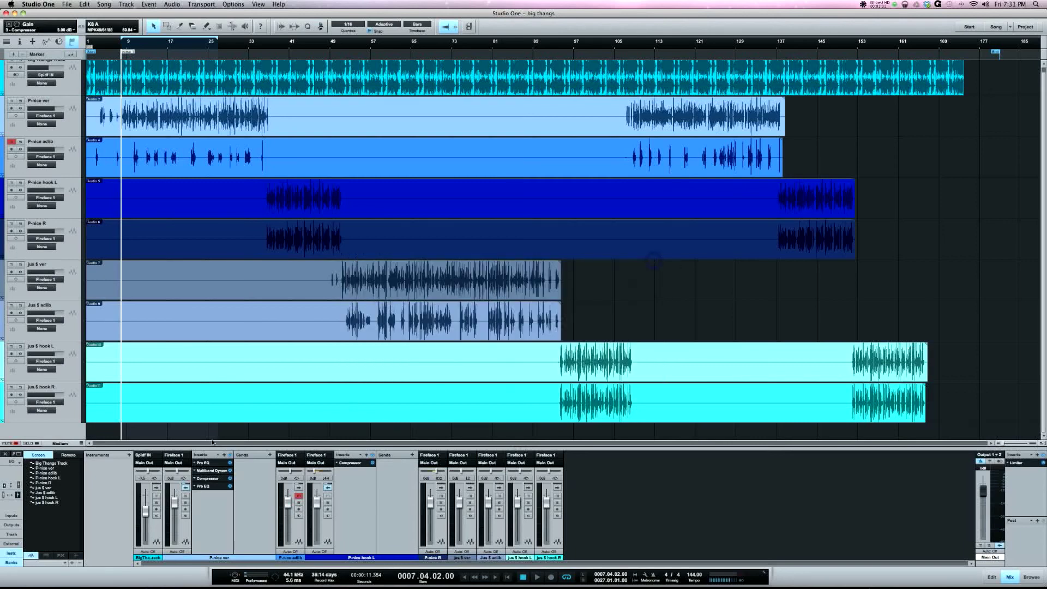
Check Multiband Dynamics and Compressor on P-nice ver, ending on its final Pro EQ
left_click(212, 471)
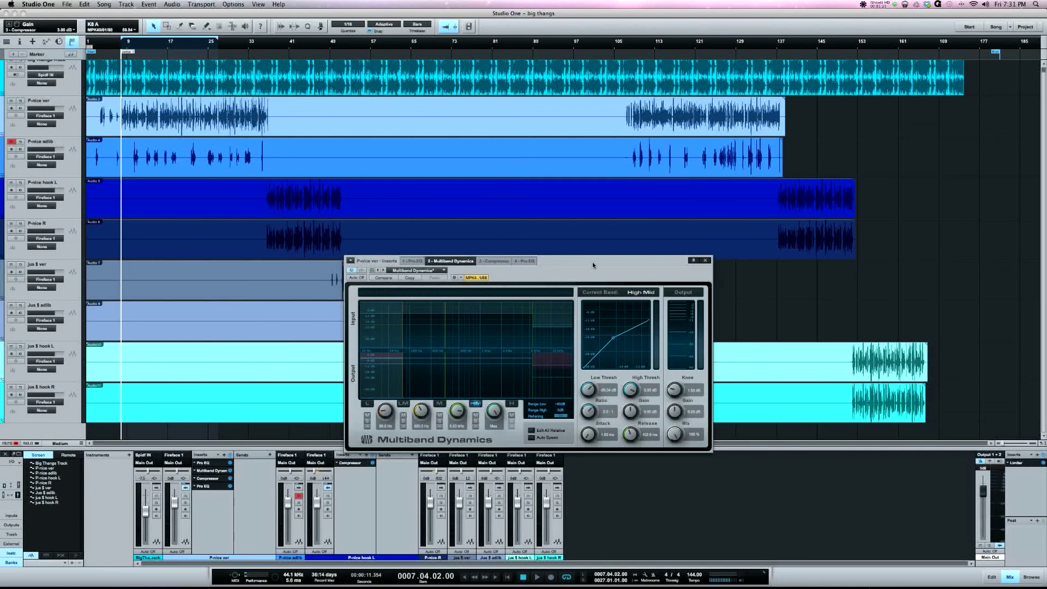
left_click(705, 260)
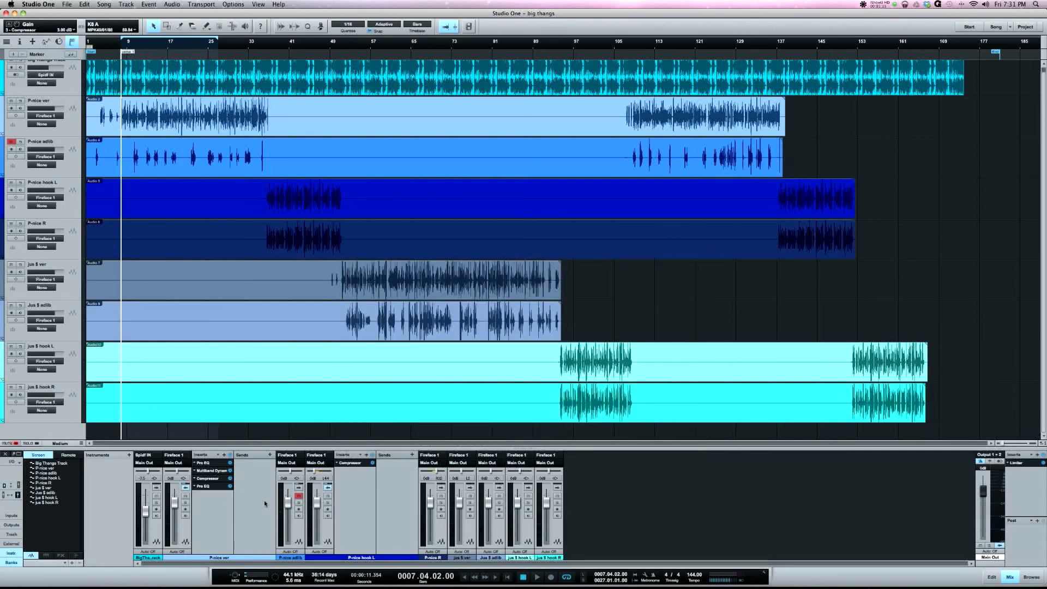
left_click(212, 479)
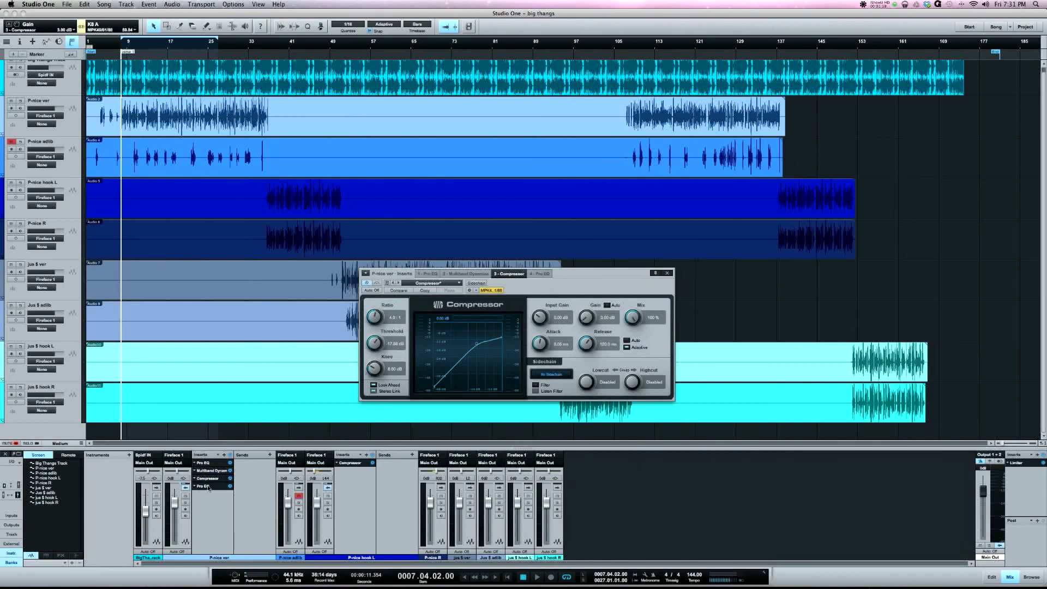
left_click(210, 486)
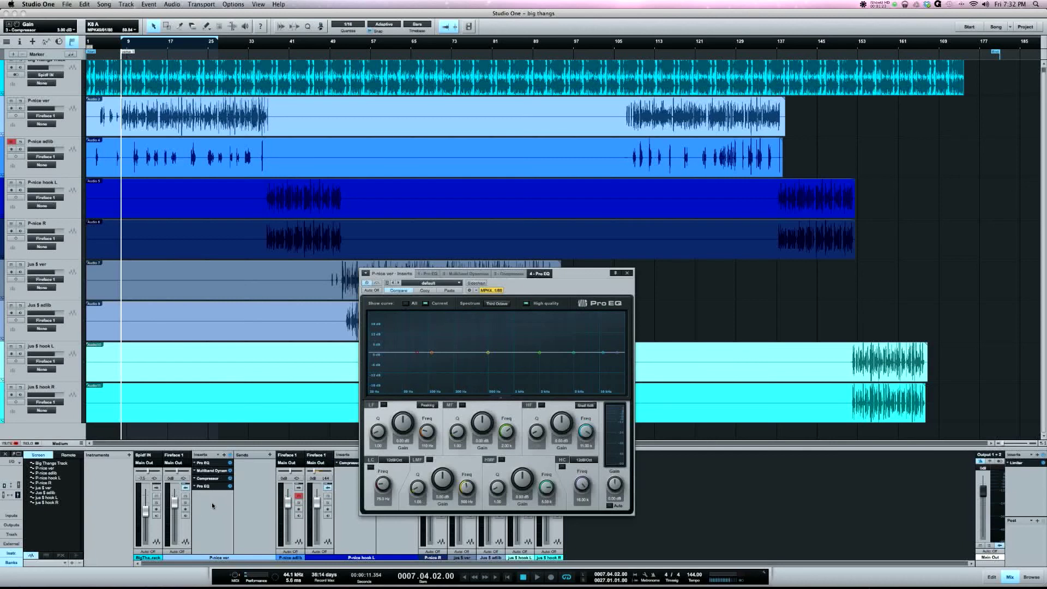
left_click(213, 505)
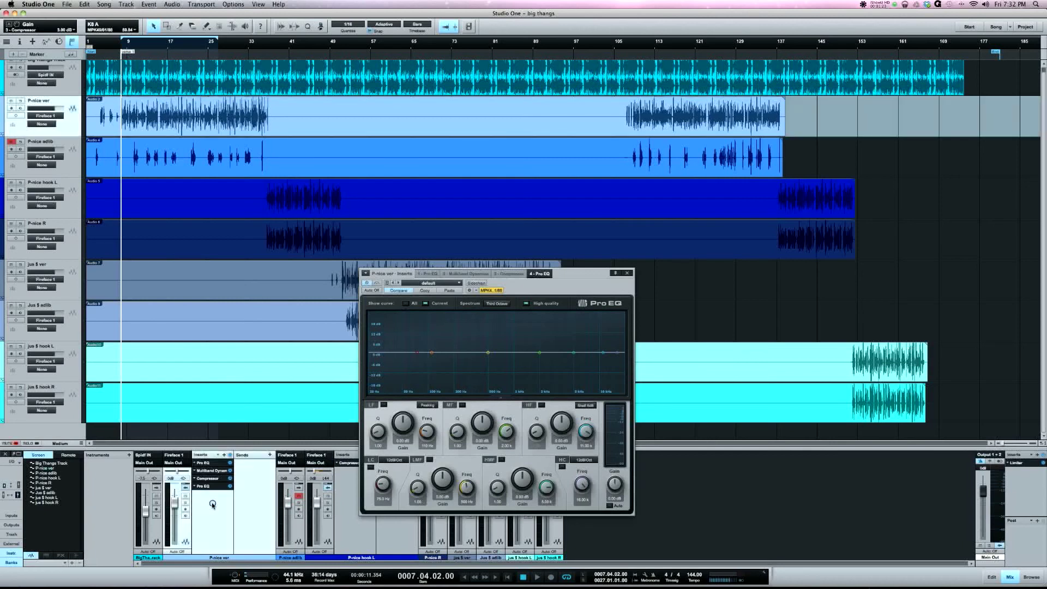
Compare P-nice ver inserts bypassed versus active during playback, leave them active, and show FX chain presets
left_click(230, 455)
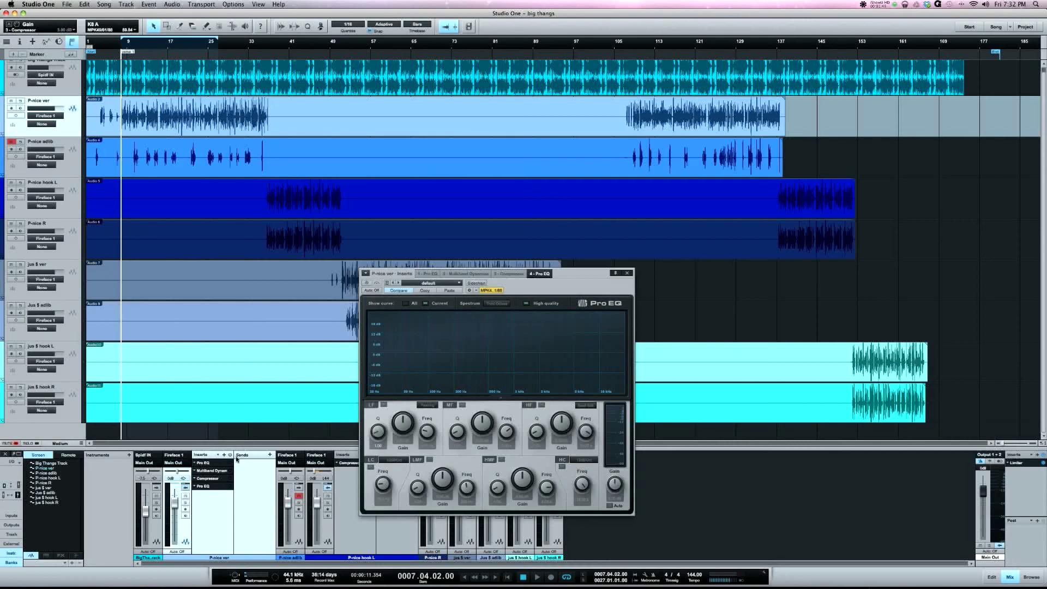
key("space")
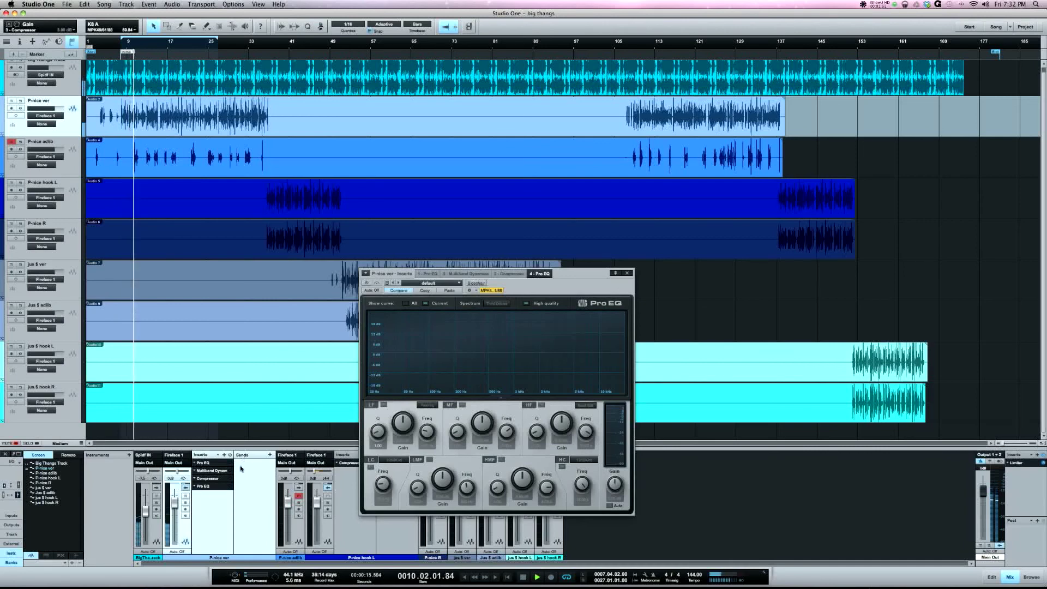
left_click(231, 455)
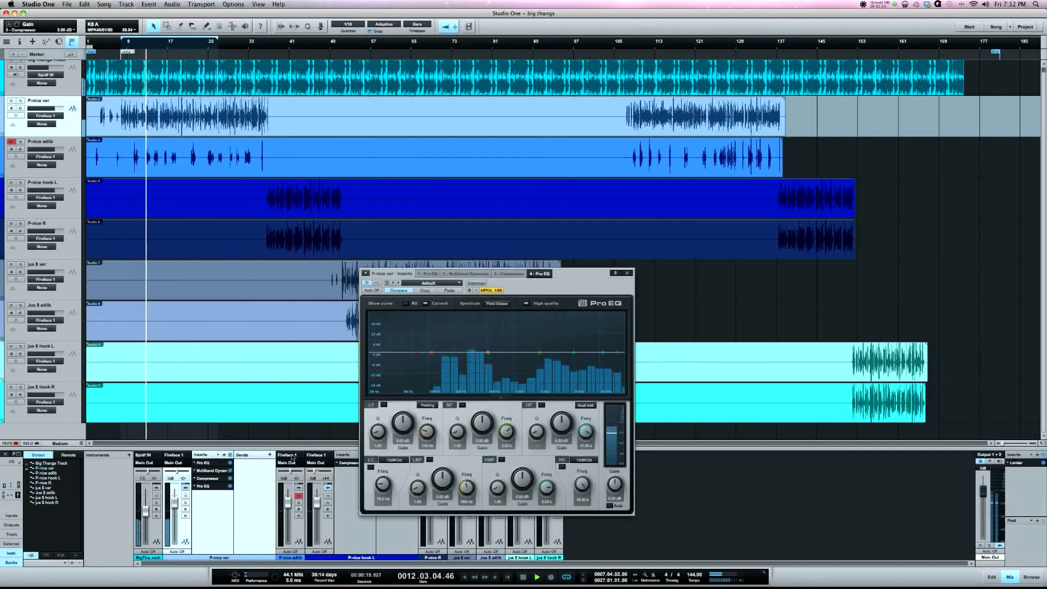
left_click_drag(561, 273, 567, 274)
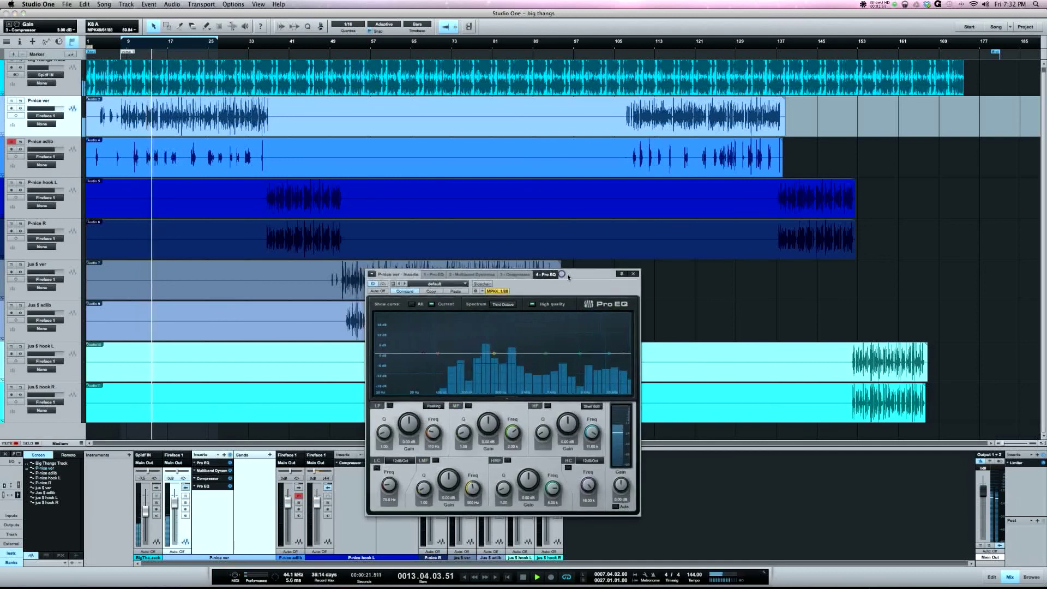
left_click(230, 454)
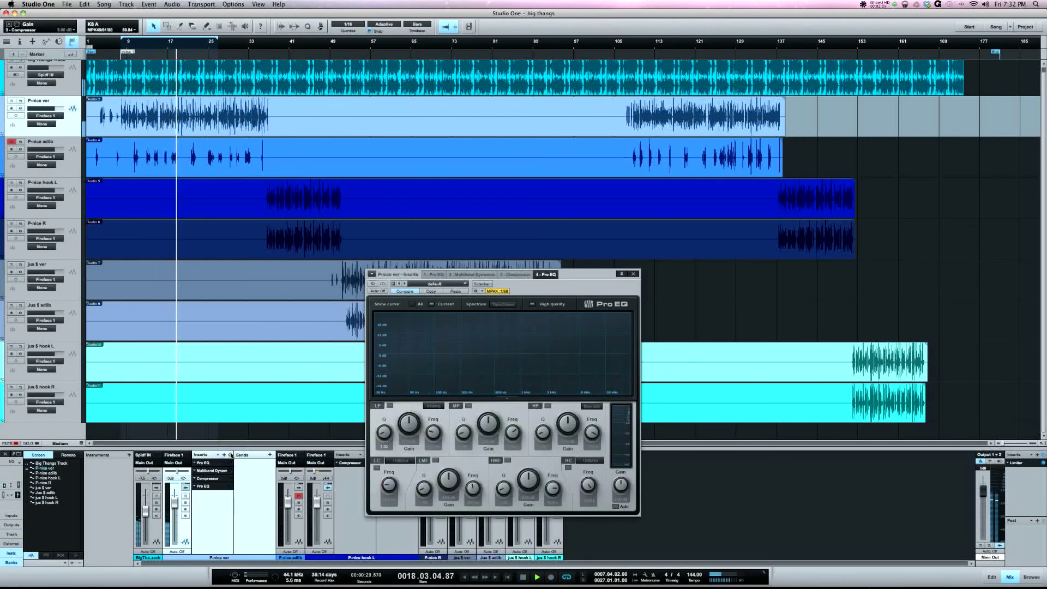
left_click(230, 455)
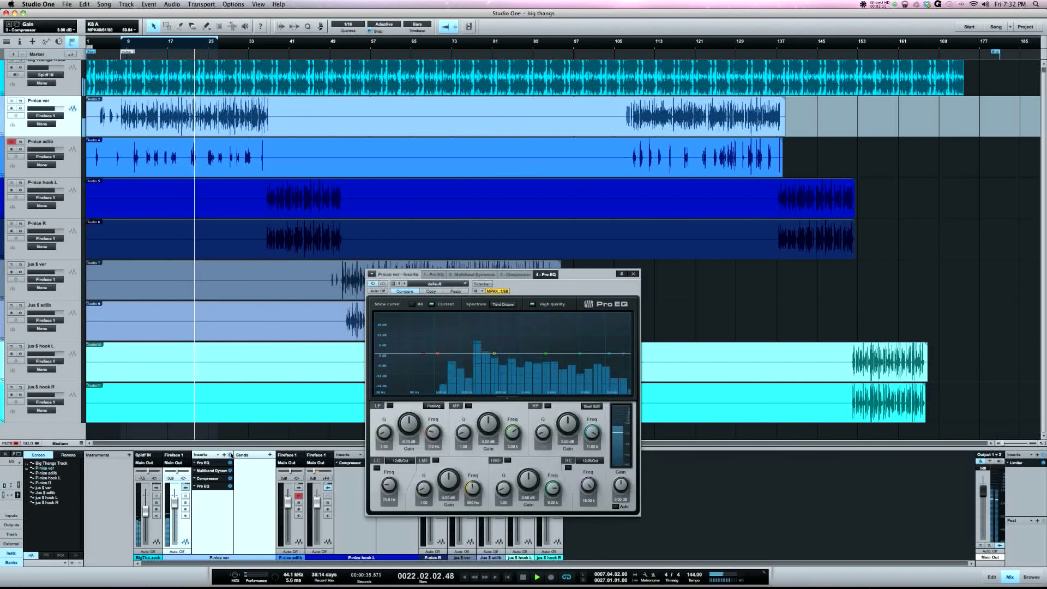
key("space")
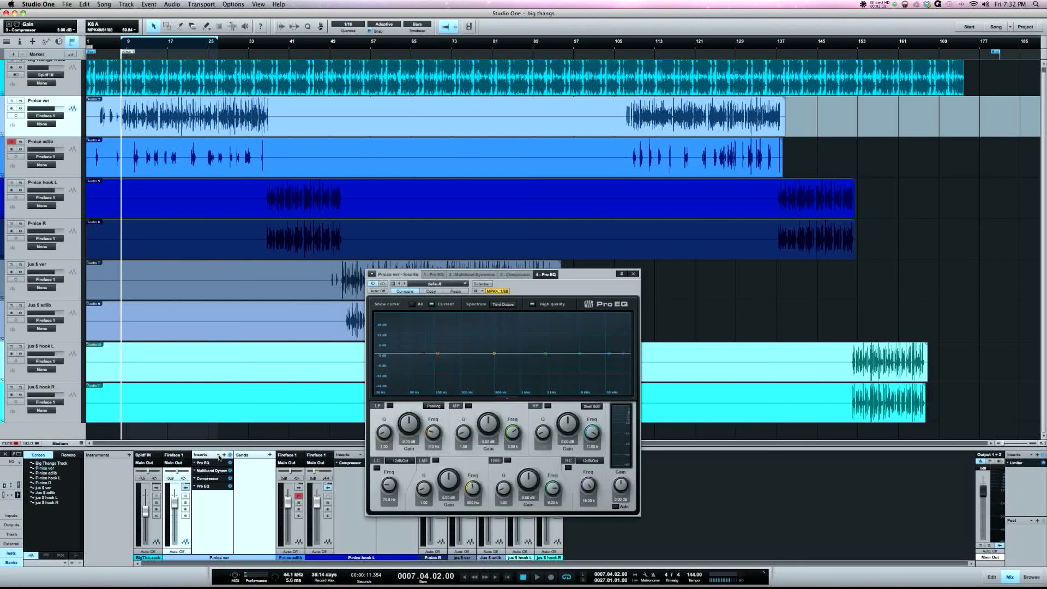
left_click(220, 455)
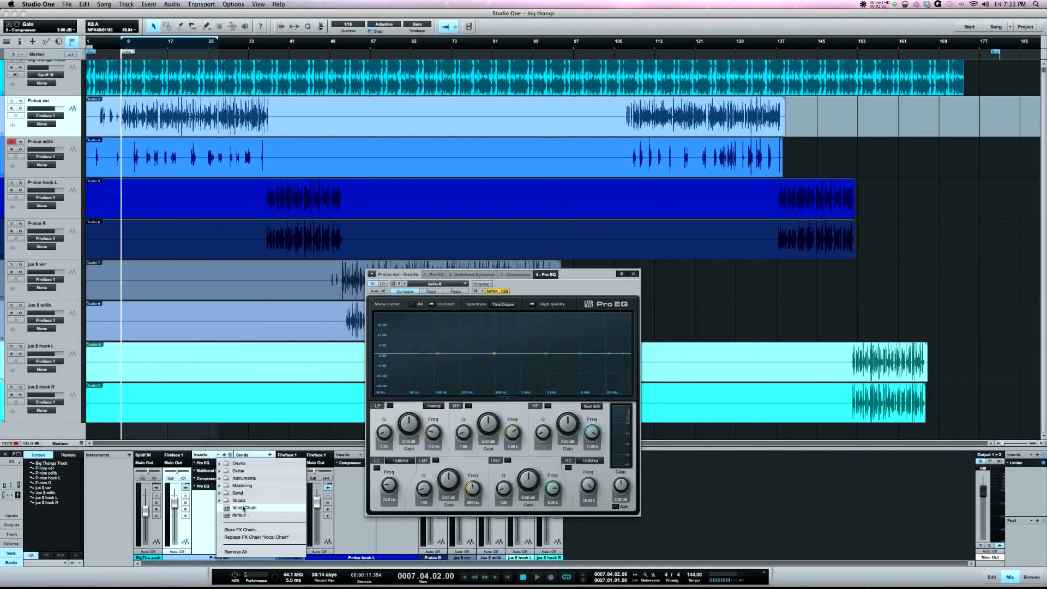
Load the Vocal Chain preset on P-nice ver and close the open EQ window
left_click(207, 503)
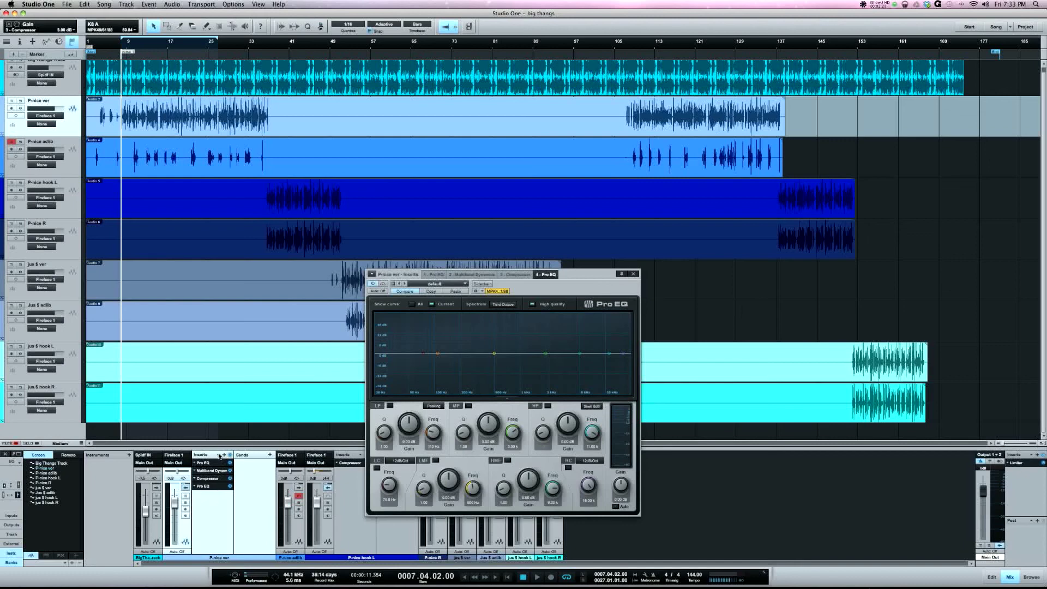
left_click(219, 456)
left_click(205, 509)
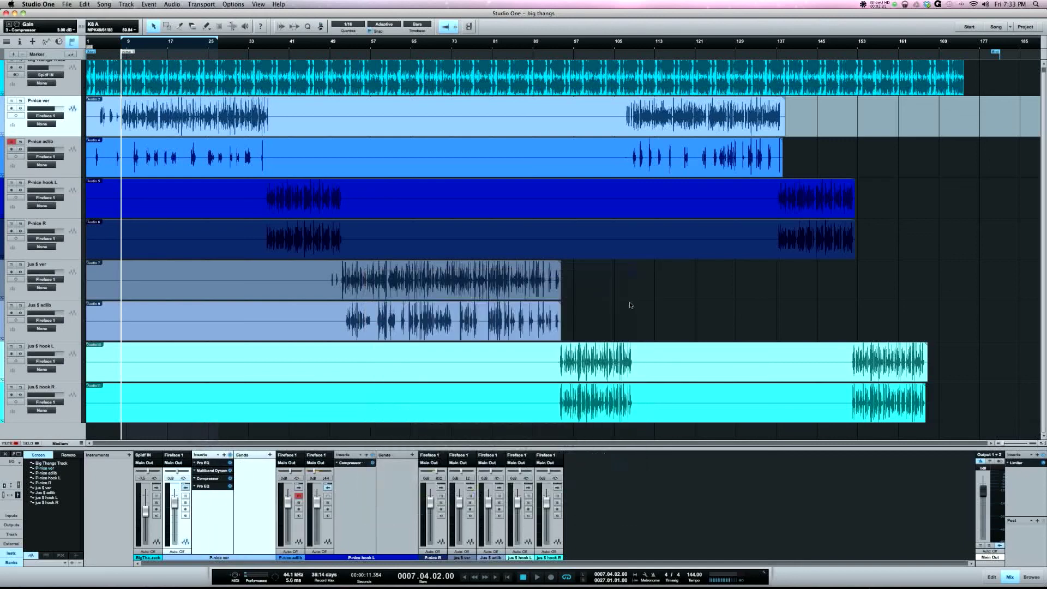
left_click(633, 273)
Remove the Compressor from P-nice hook L and load the Vocal Chain preset there
right_click(340, 465)
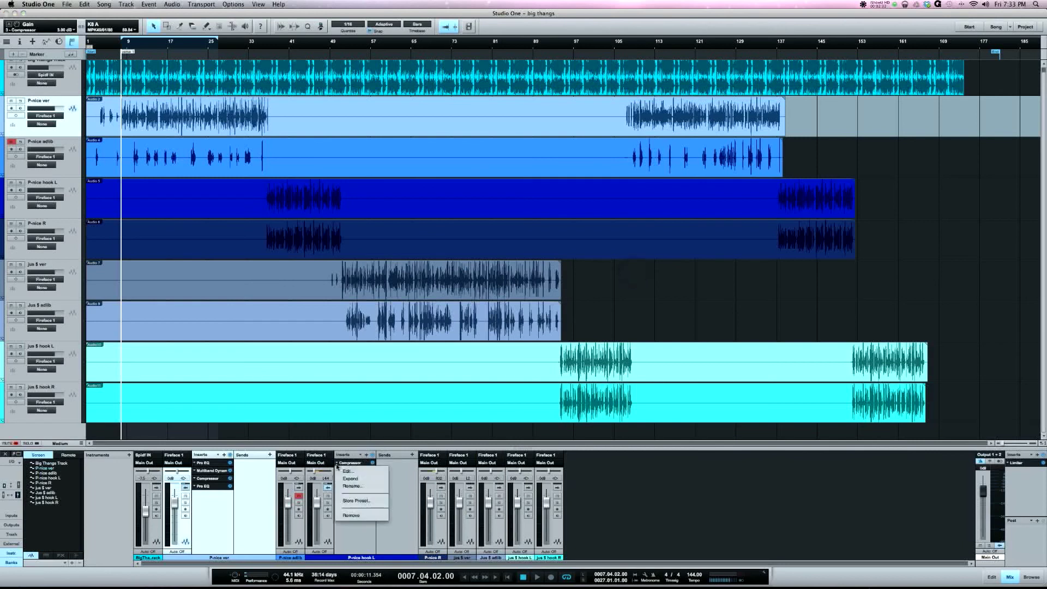
left_click(349, 514)
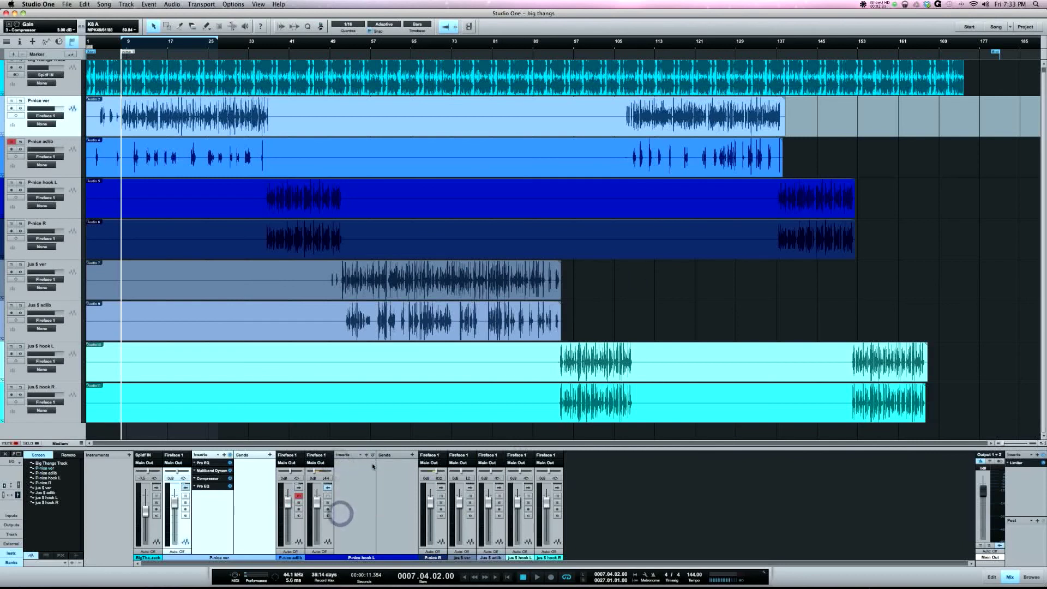
left_click(360, 454)
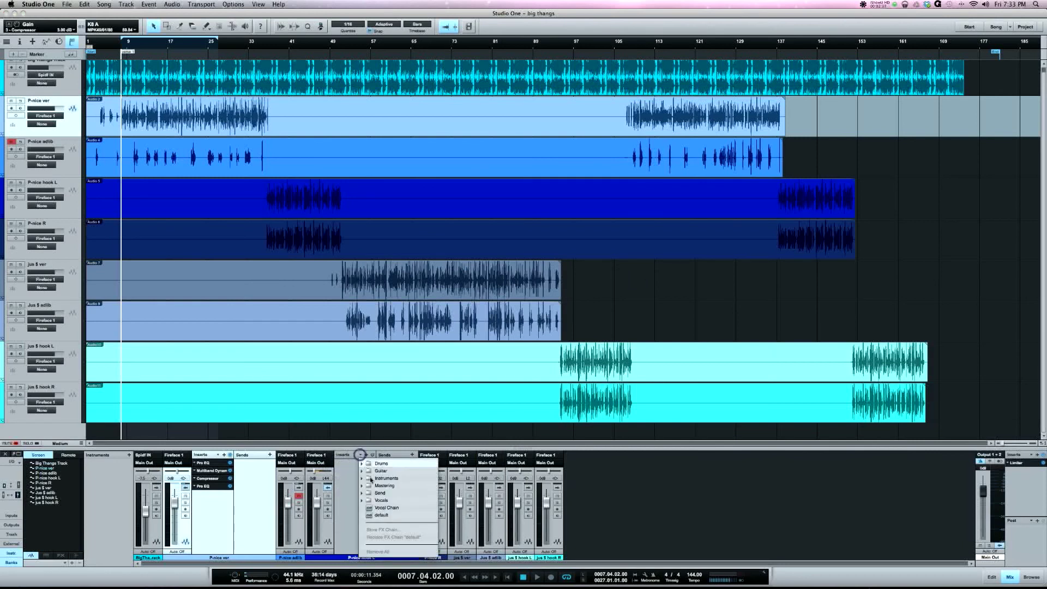
left_click(382, 511)
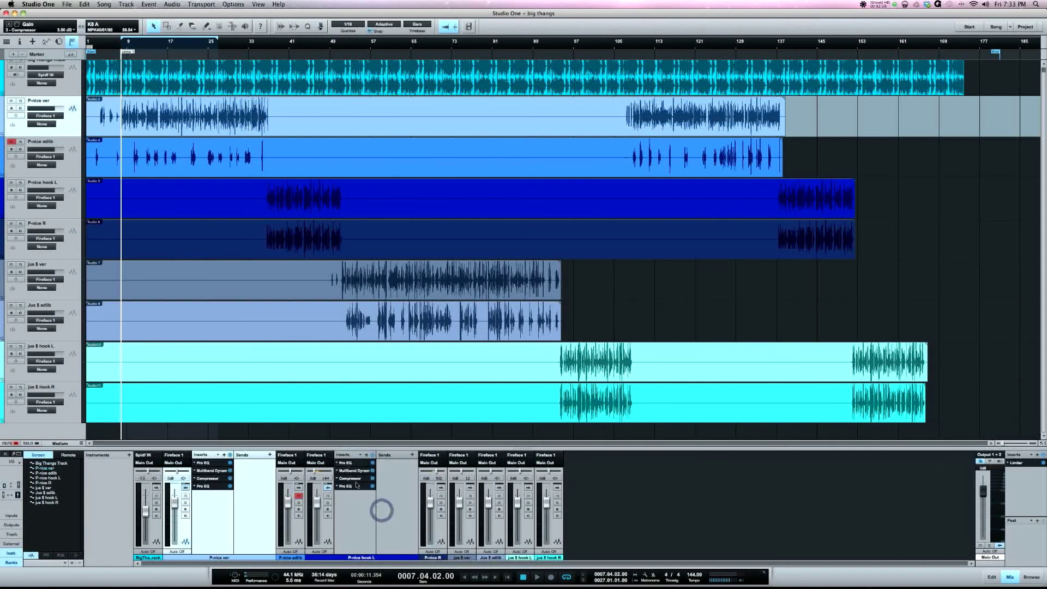
left_click(360, 454)
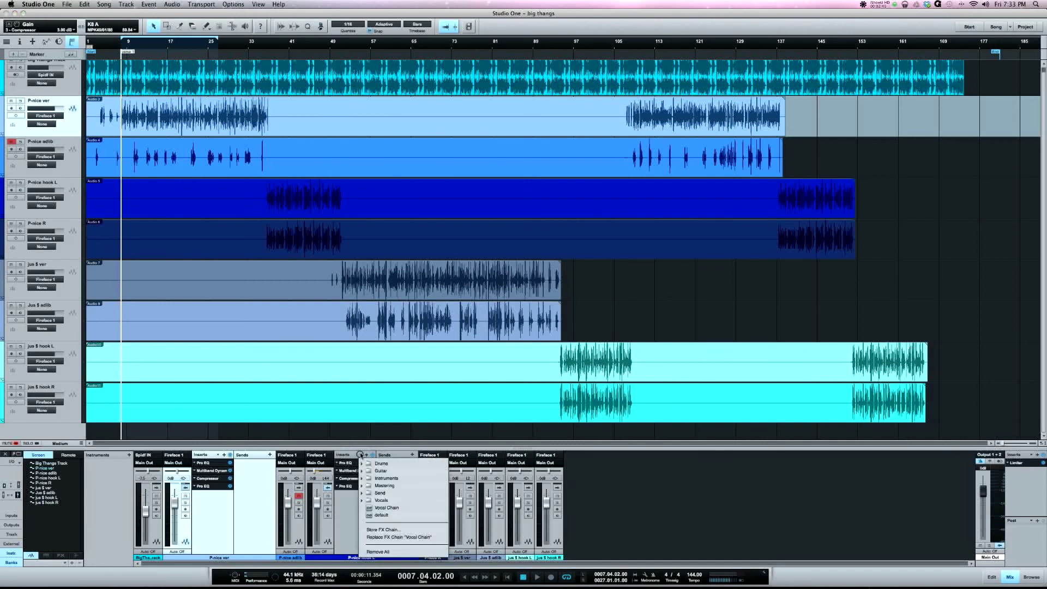
left_click(387, 508)
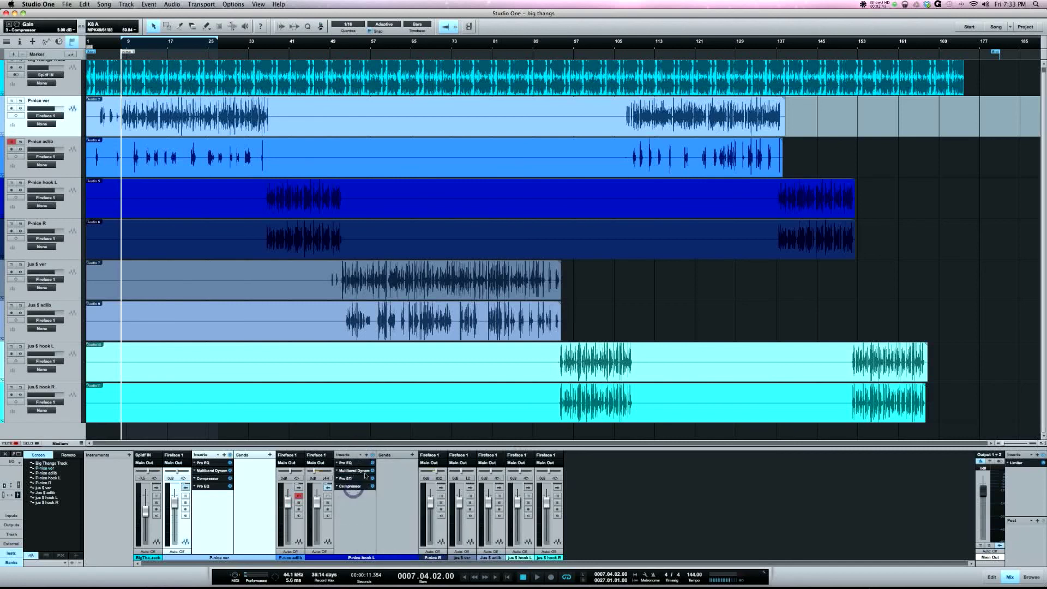
Reapply the Vocal Chain on P-nice hook L, then Remove All of its inserts
left_click(361, 454)
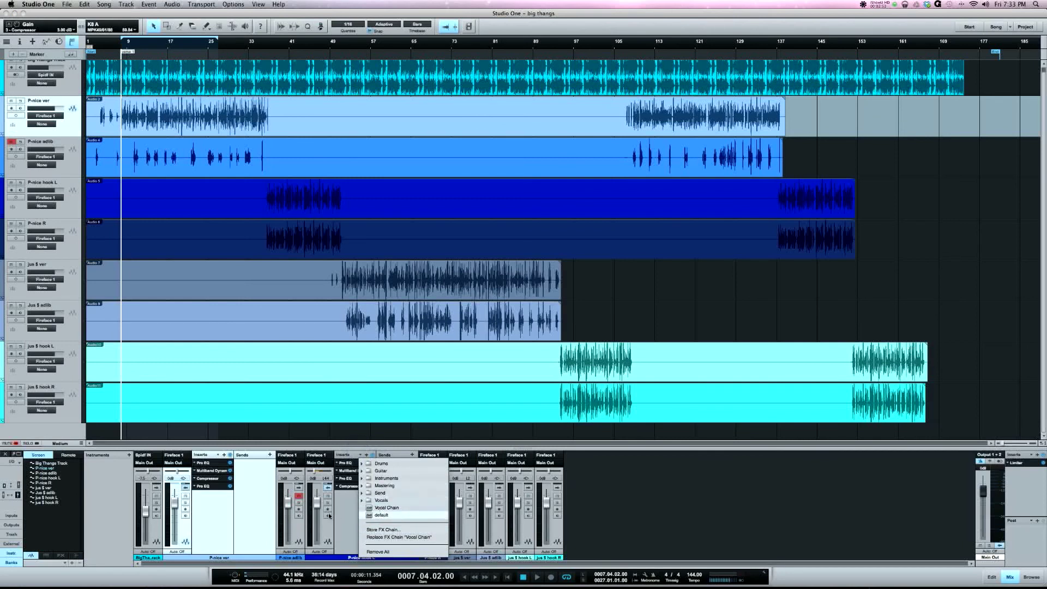
left_click(380, 508)
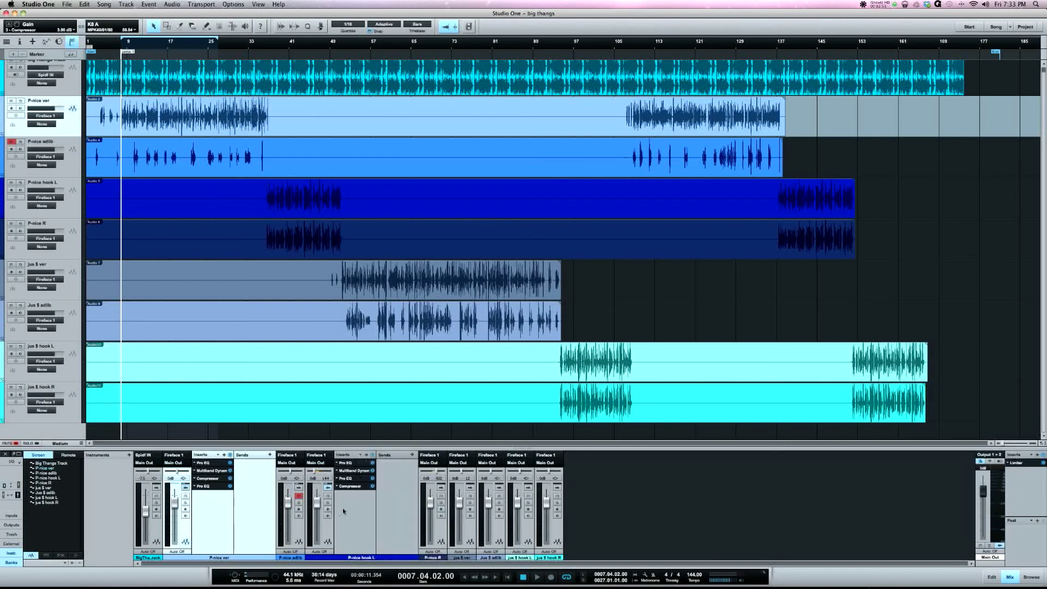
left_click(360, 455)
left_click(384, 552)
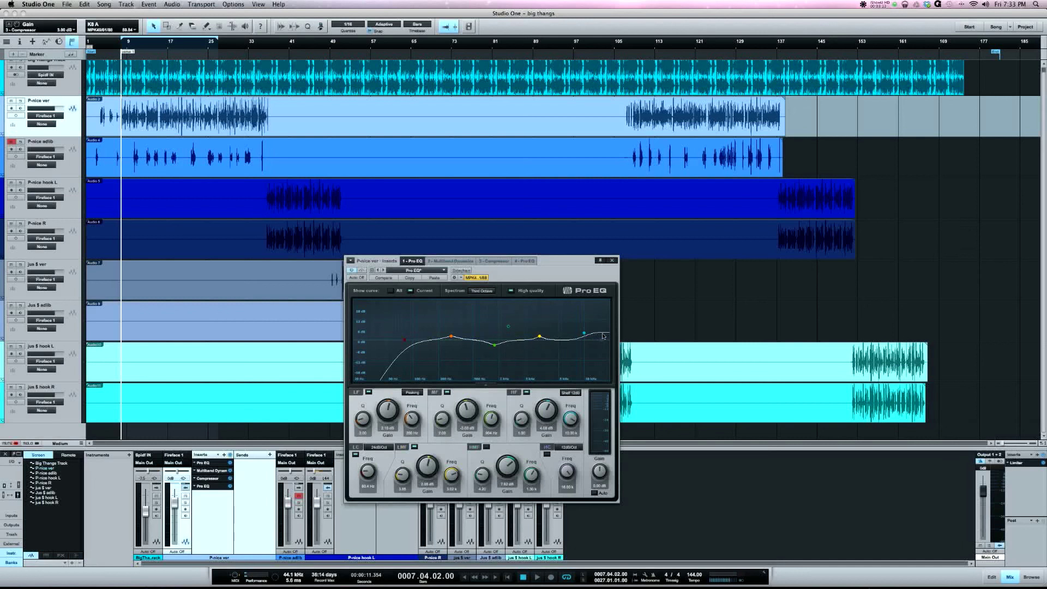
Step through Multiband Dynamics and Compressor to the flat, default 4 - Pro EQ
left_click(450, 261)
left_click(494, 262)
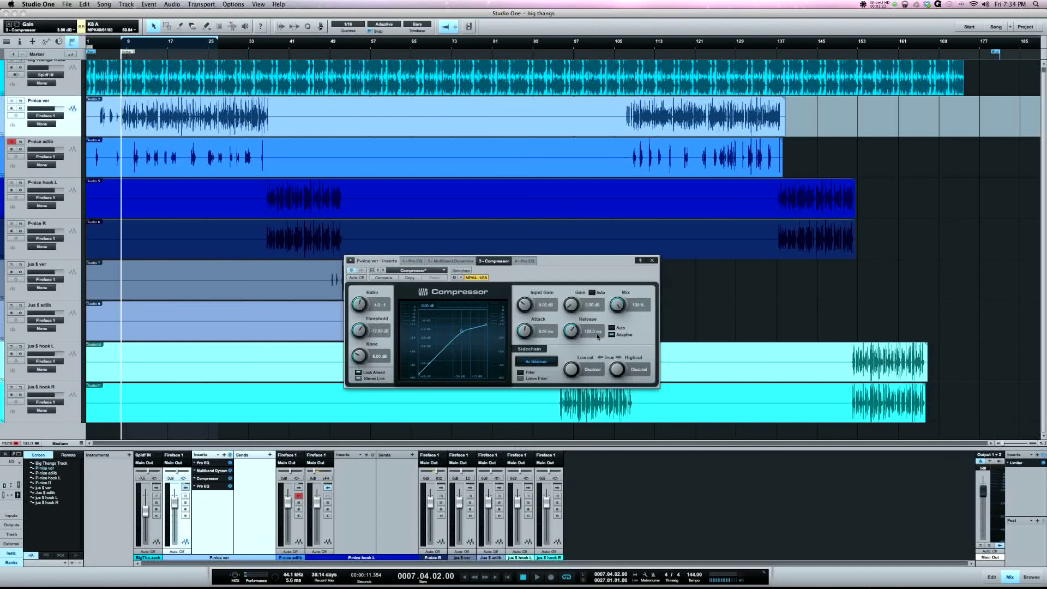
left_click(527, 262)
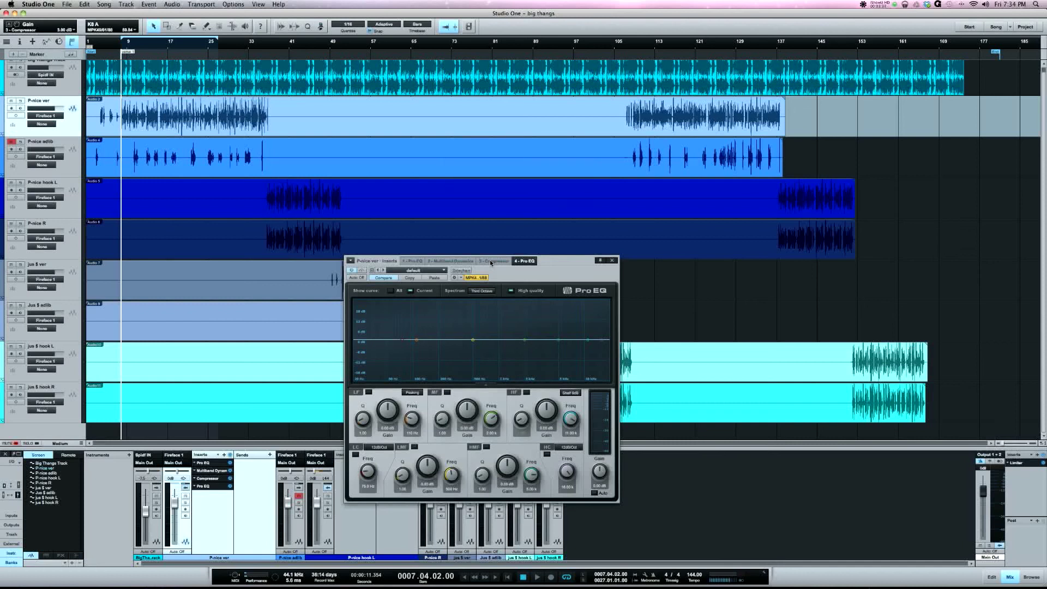
Copy the 1 - Pro EQ settings and paste them into the 4 - Pro EQ
left_click(405, 263)
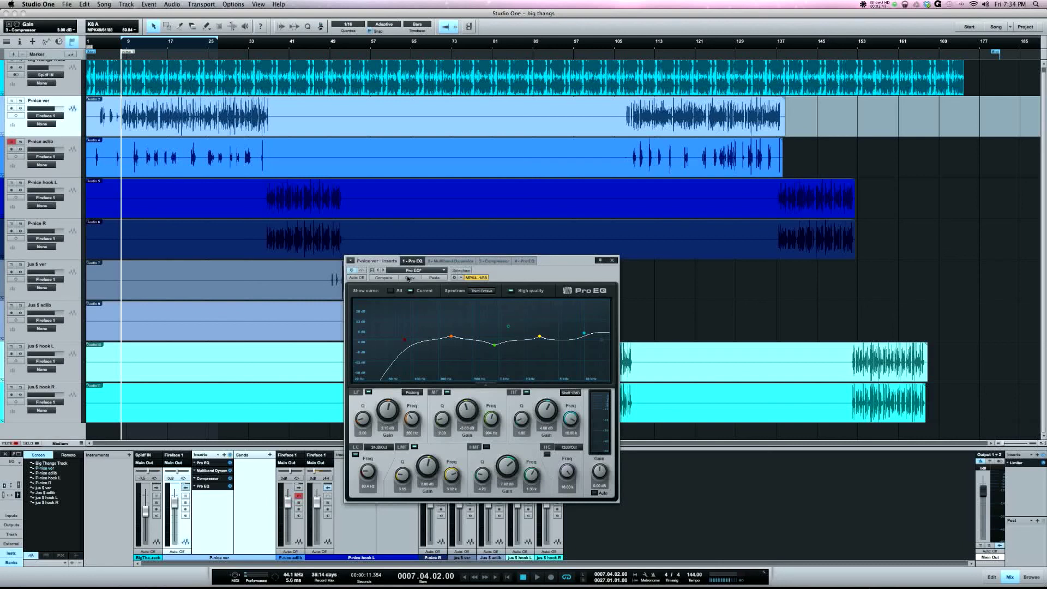
left_click(527, 262)
left_click(435, 279)
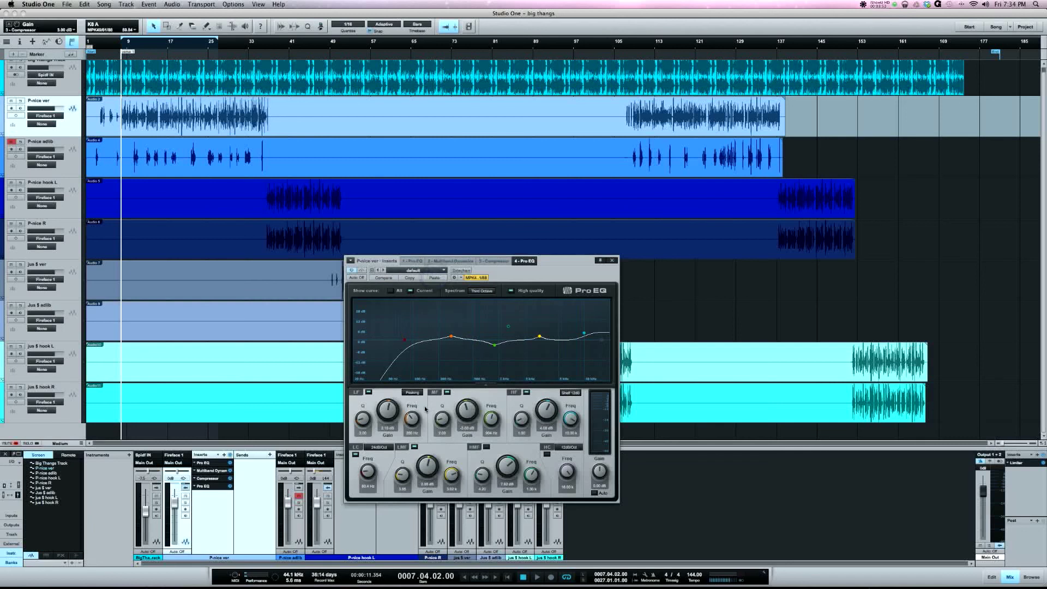
Leave only the high shelf active on the fourth EQ and disable the first EQ's high shelf
left_click(369, 392)
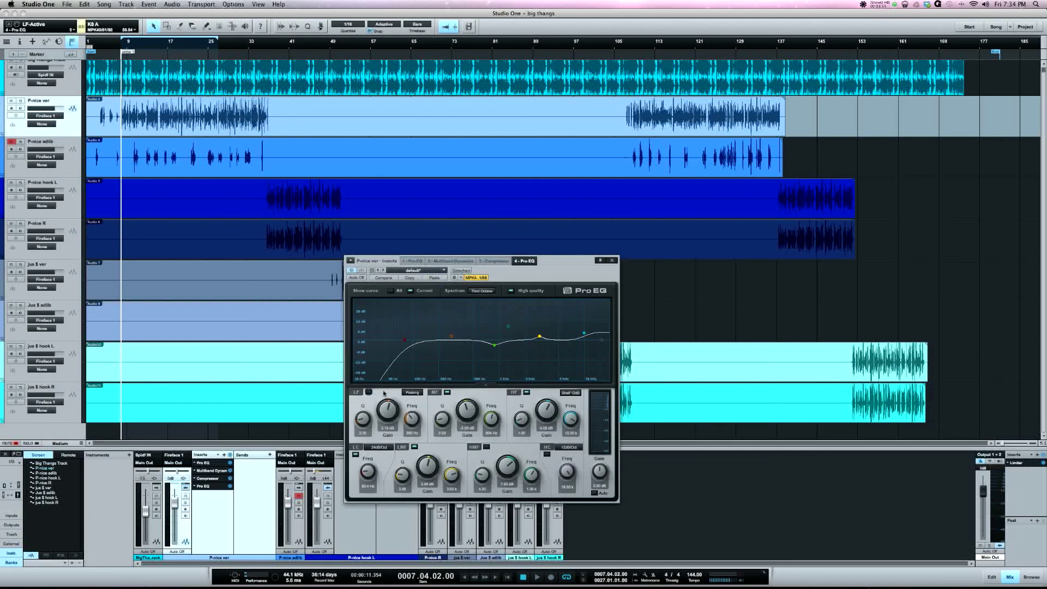
left_click(447, 392)
left_click(524, 392)
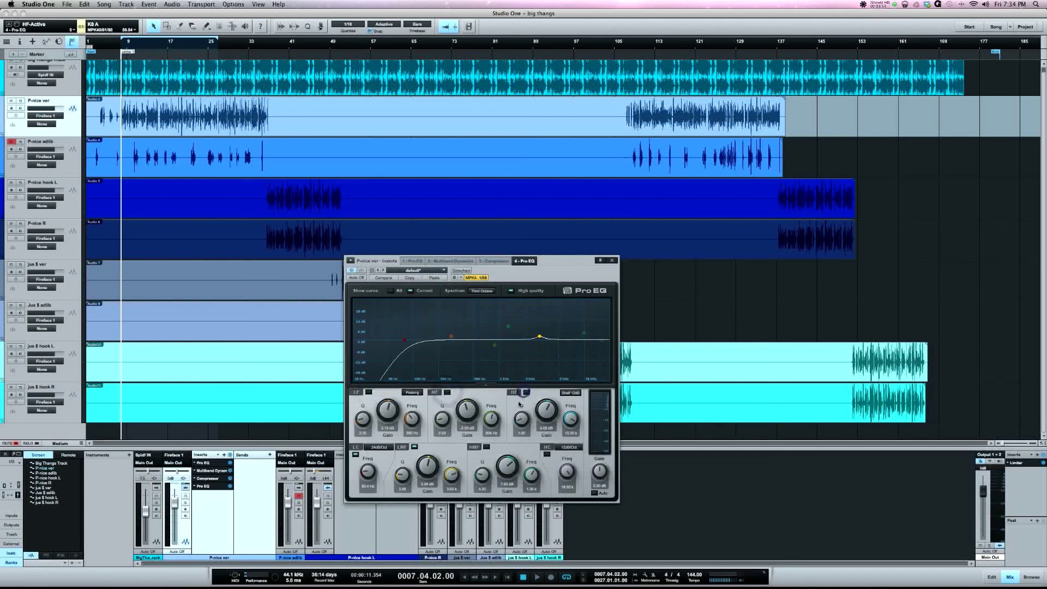
left_click(356, 455)
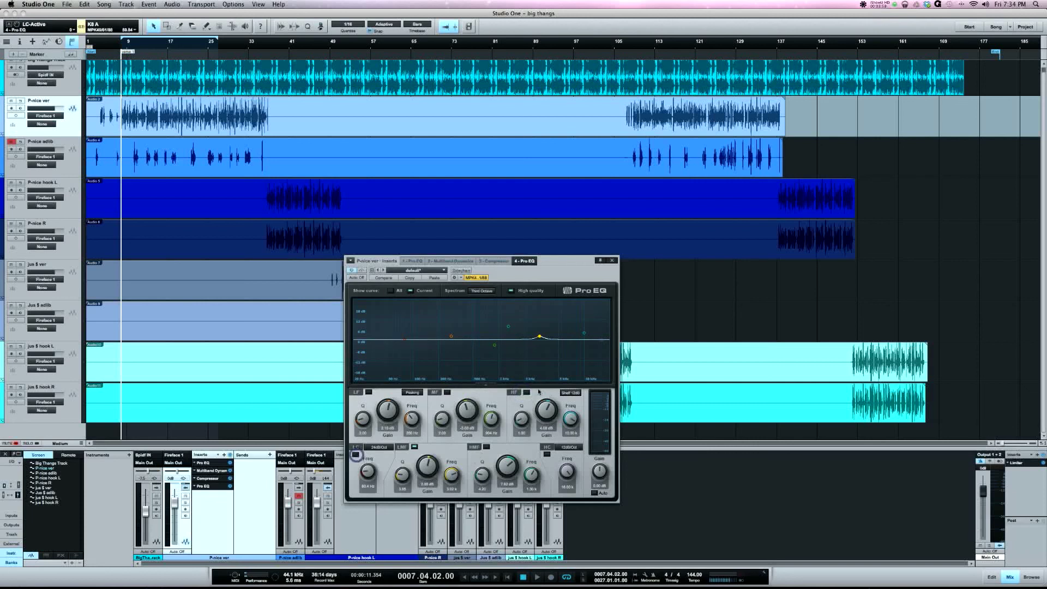
left_click(526, 393)
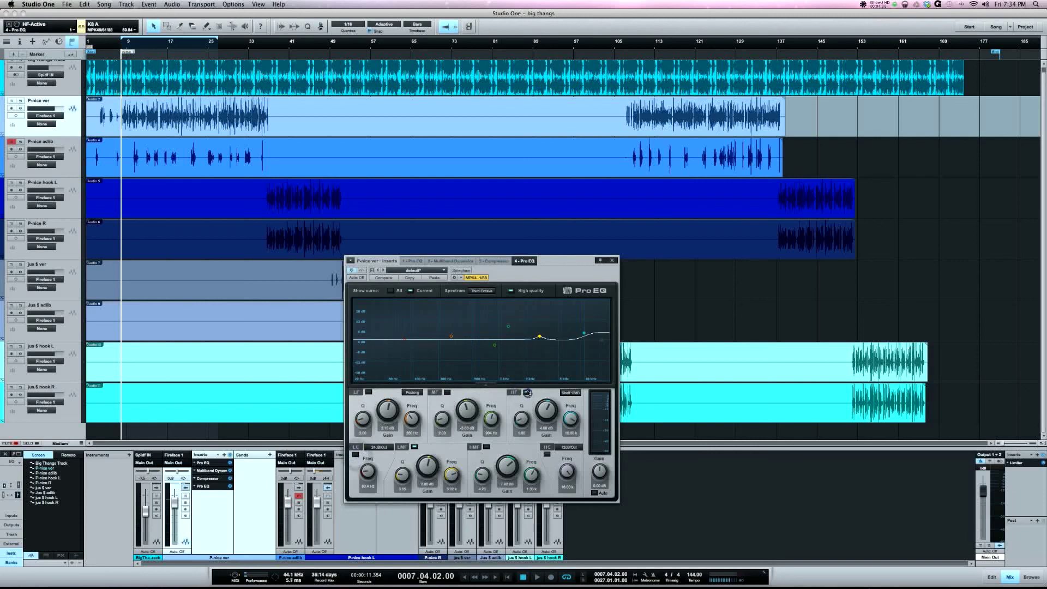
left_click(414, 447)
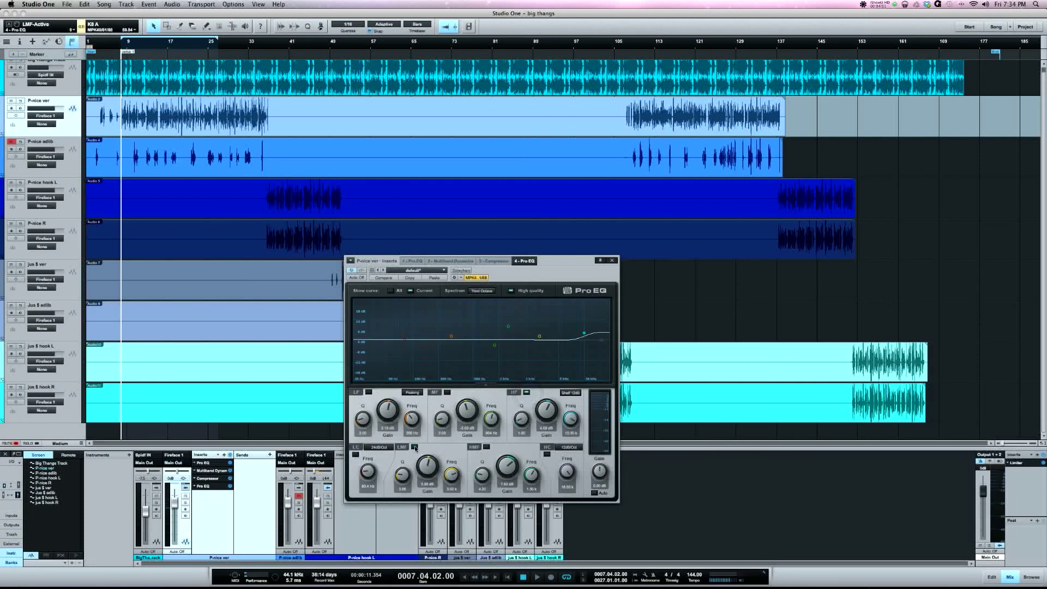
left_click(412, 261)
left_click(527, 393)
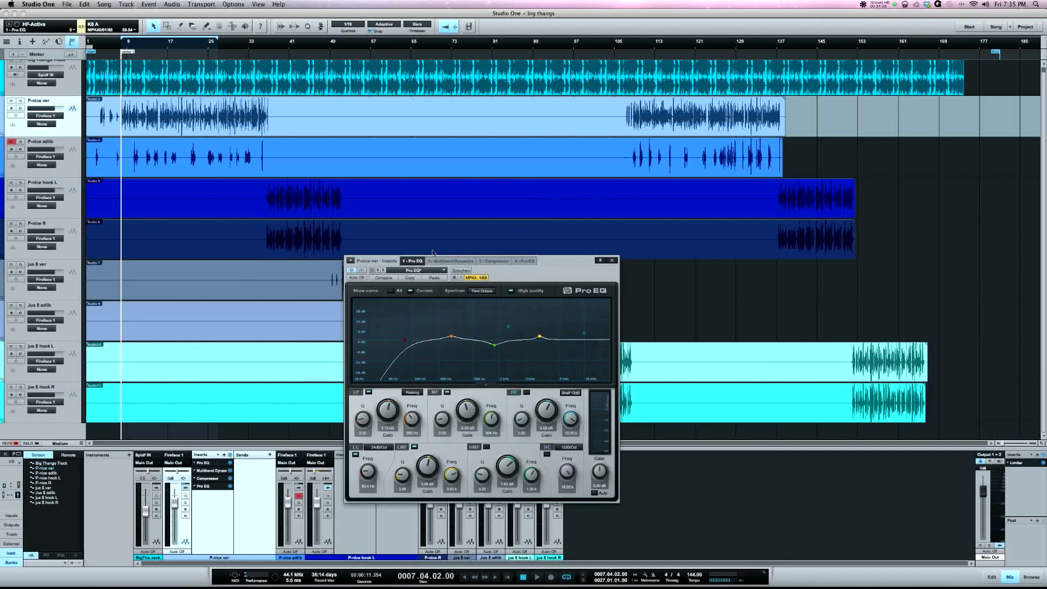
Return to the 4 - Pro EQ, flat except its high-shelf boost, and nudge the window
left_click(519, 263)
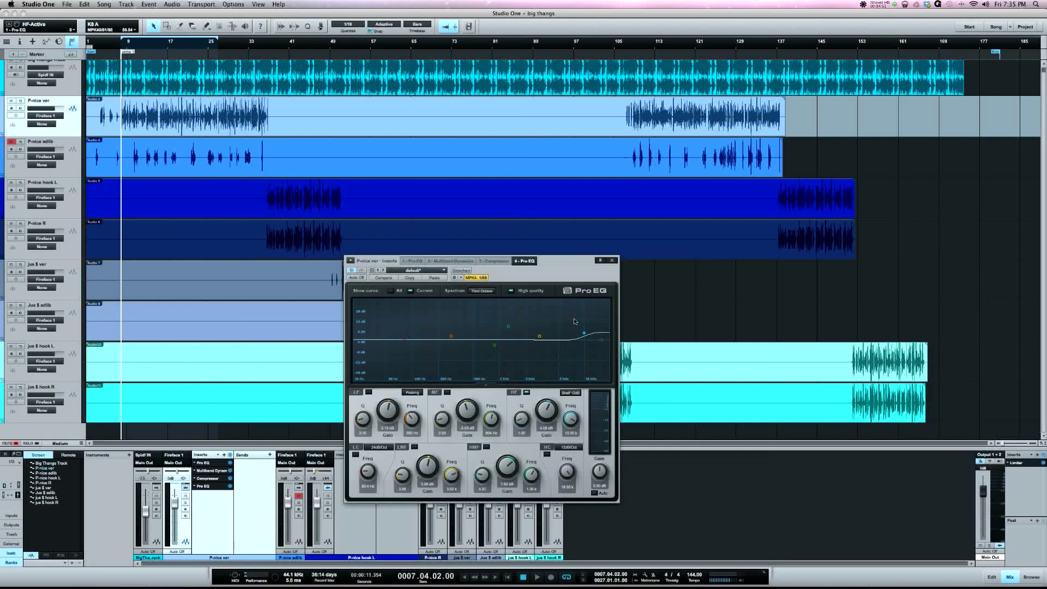
left_click_drag(570, 268, 564, 272)
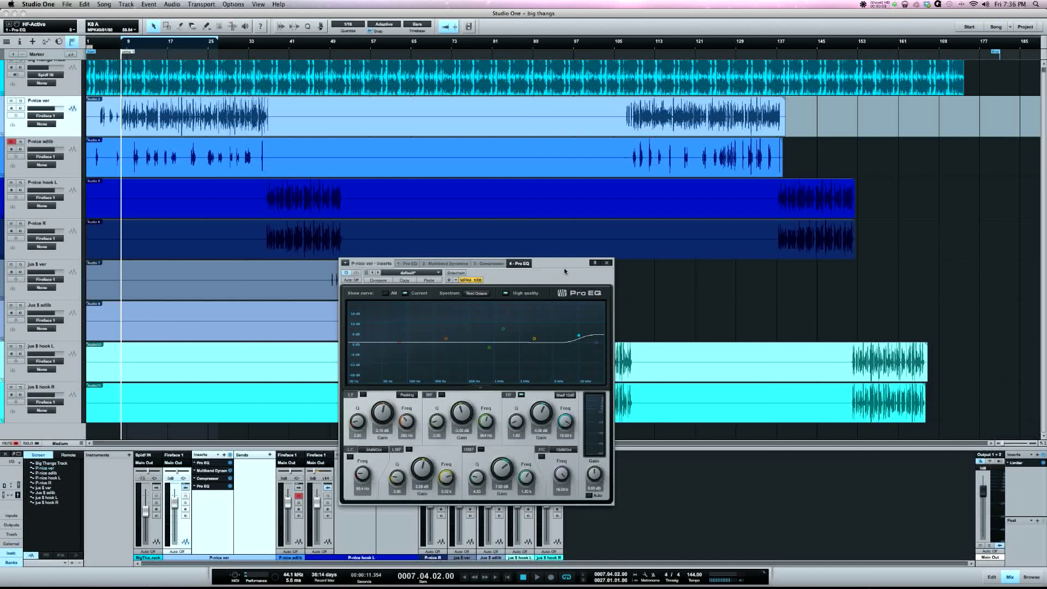
Switch the plug-in window back to the 1 - Pro EQ tab
left_click(407, 262)
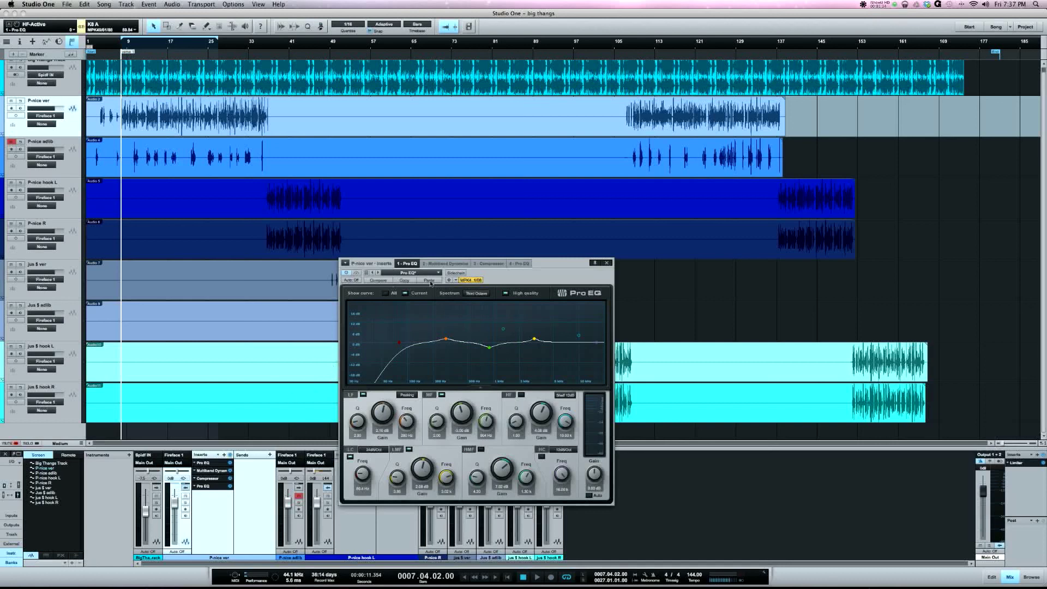
During playback, activate P-nice ver's first Pro EQ, Multiband Dynamics and second Pro EQ inserts
left_click_drag(553, 263, 659, 274)
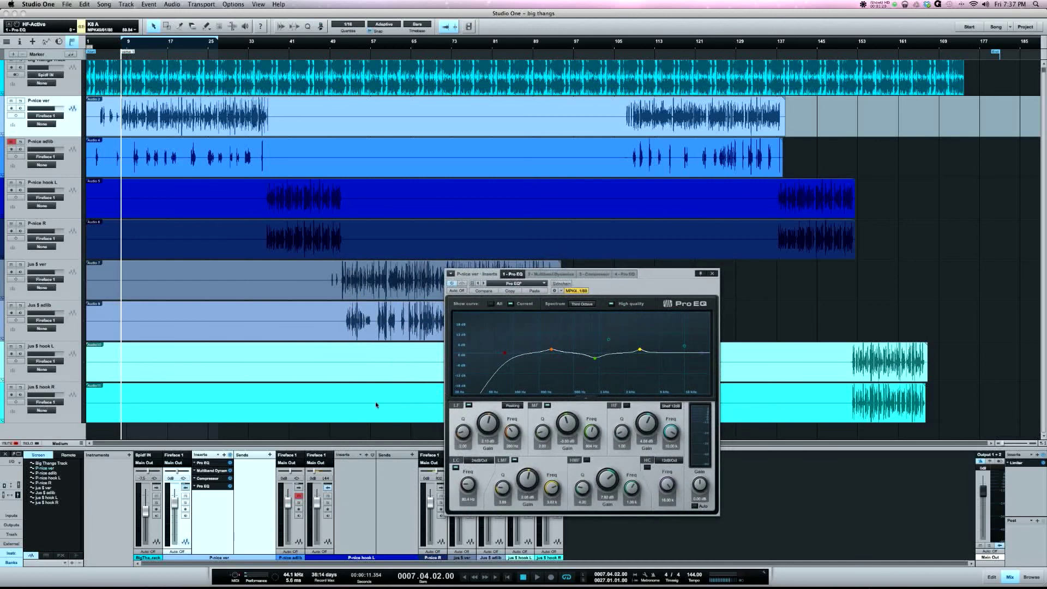
left_click(230, 462)
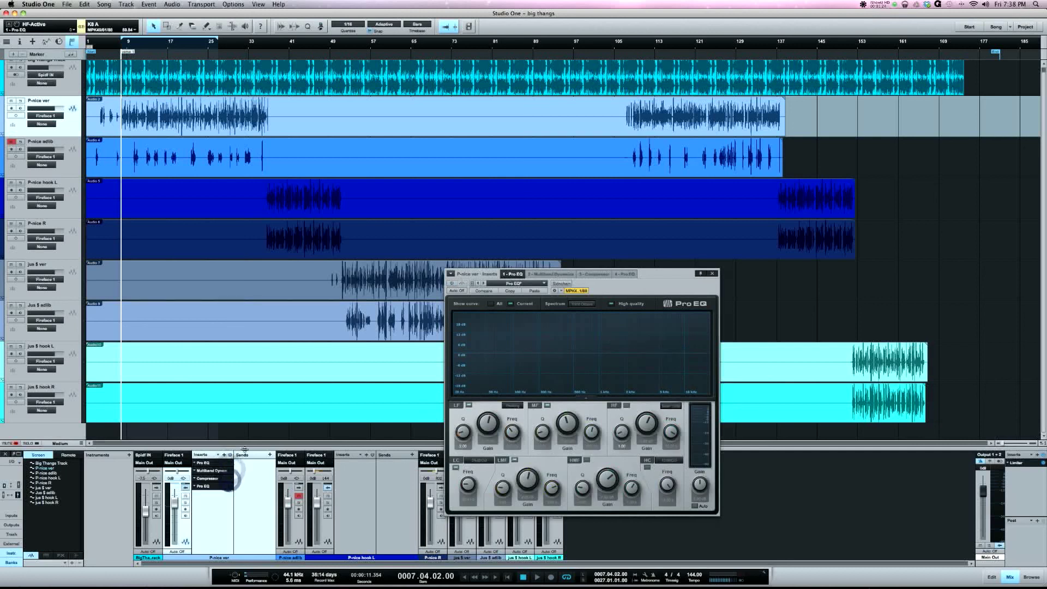
key("space")
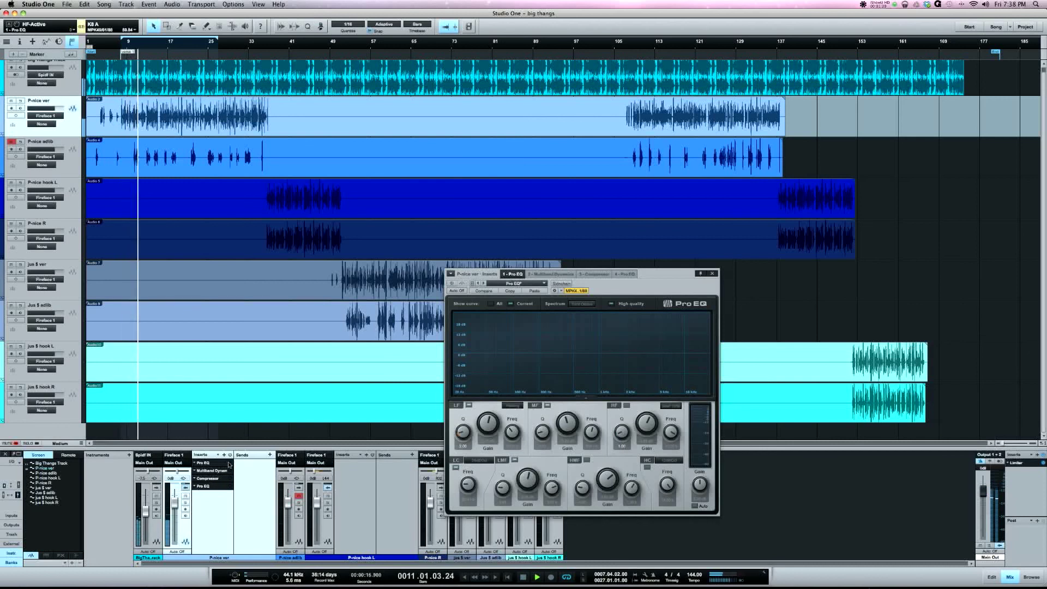
left_click(229, 464)
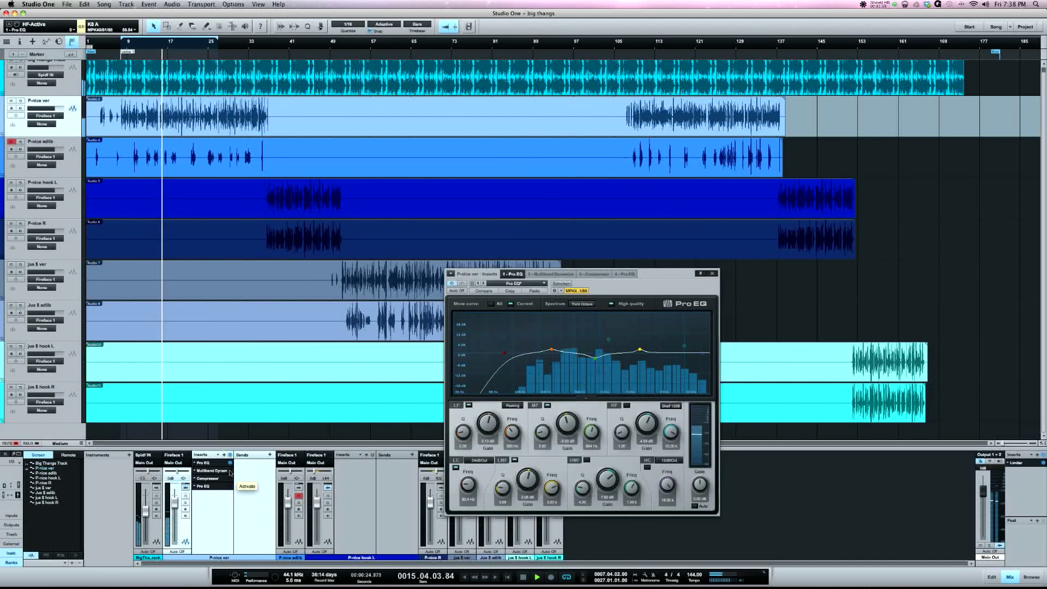
left_click(230, 471)
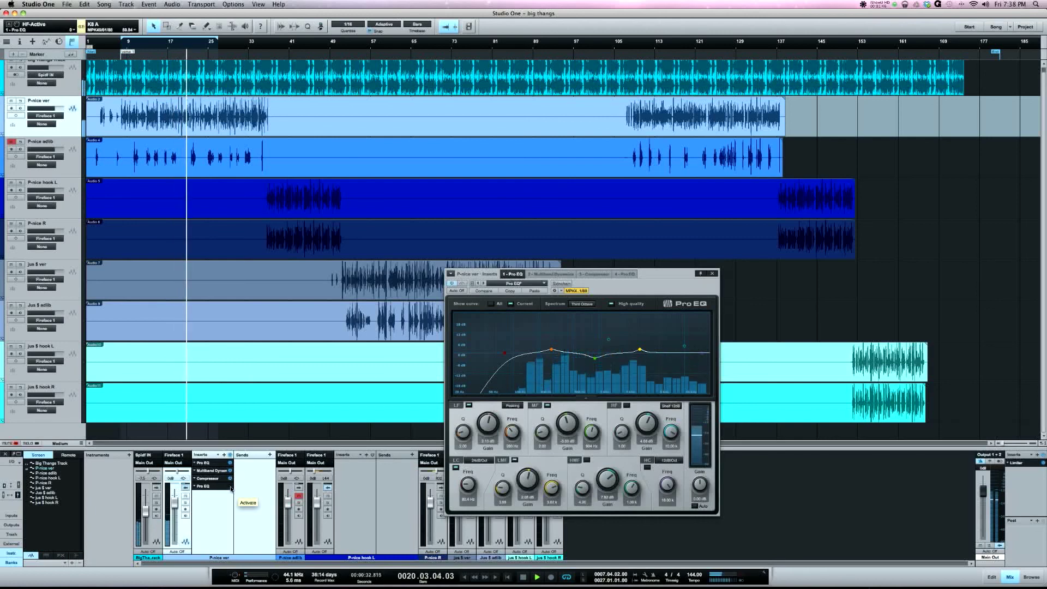
left_click(230, 487)
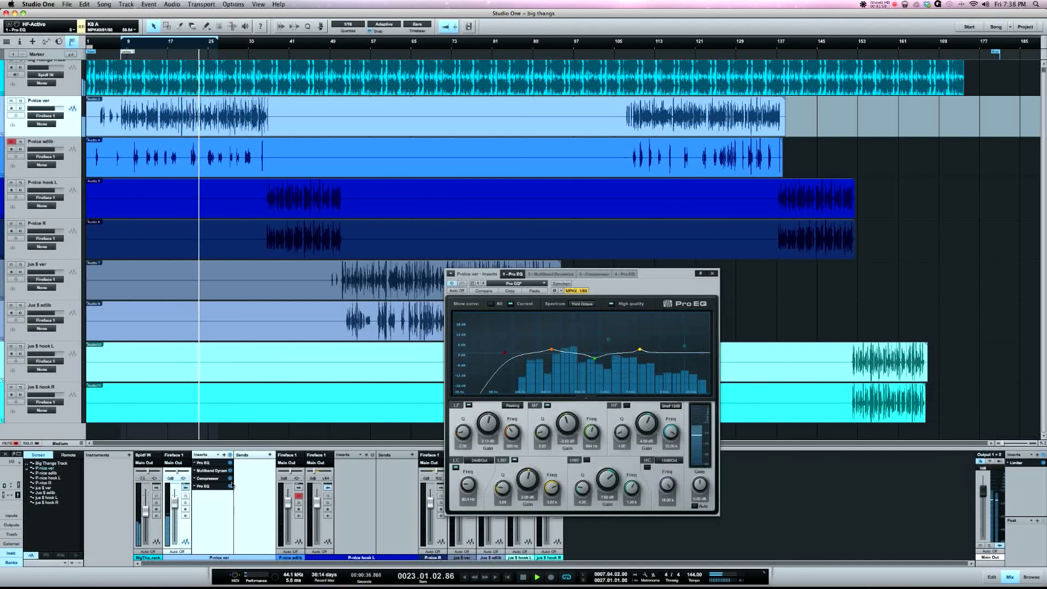
key("space")
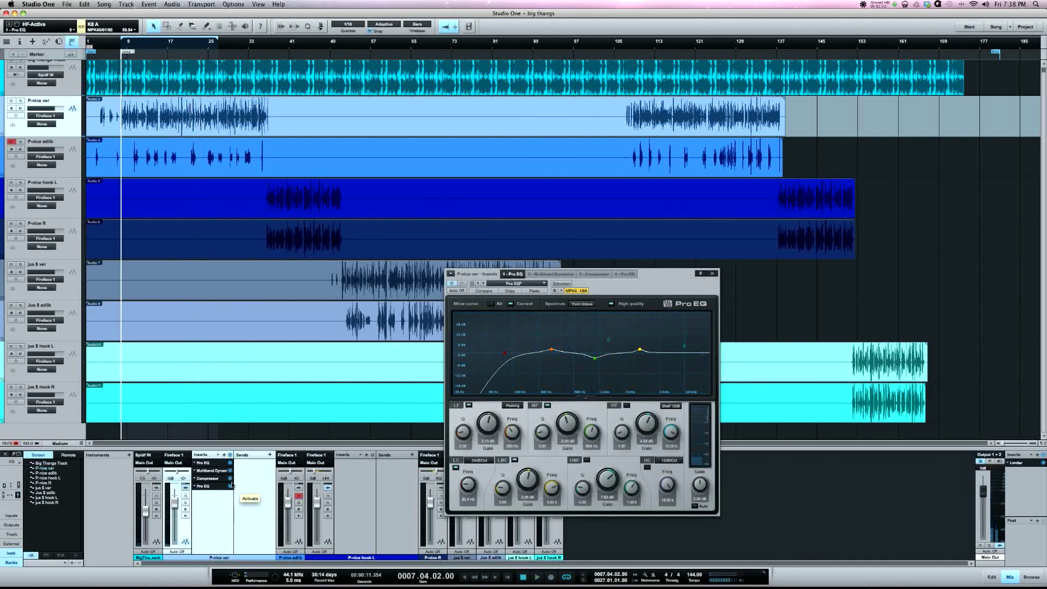
Reopen the vocal Pro EQ, set its MF Q to 2.30, then show the '3 - Compressor' settings
left_click(204, 463)
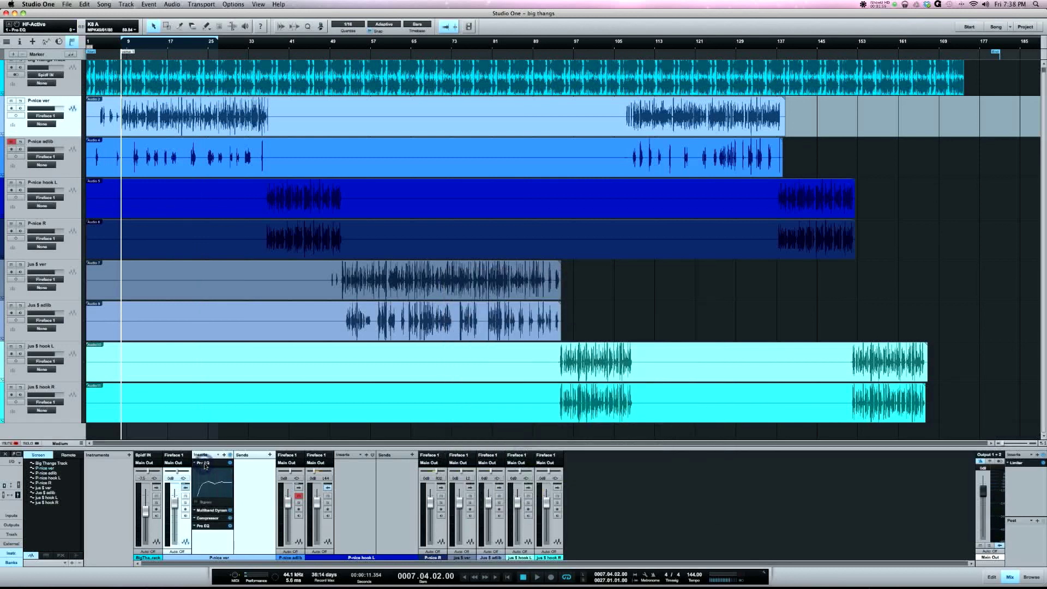
left_click(204, 463)
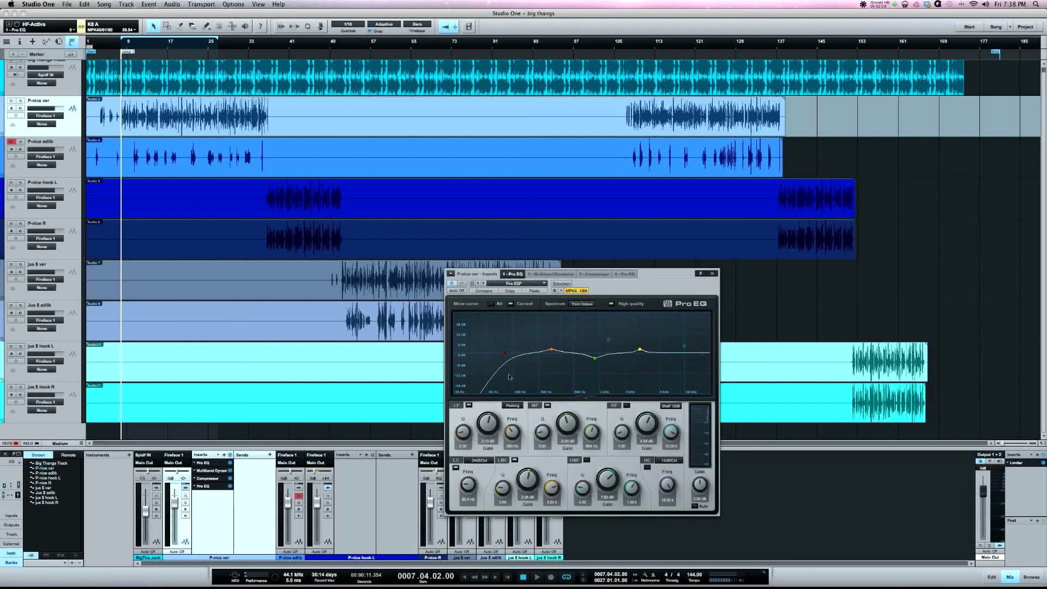
scroll(622, 356, "up", 3)
left_click(588, 274)
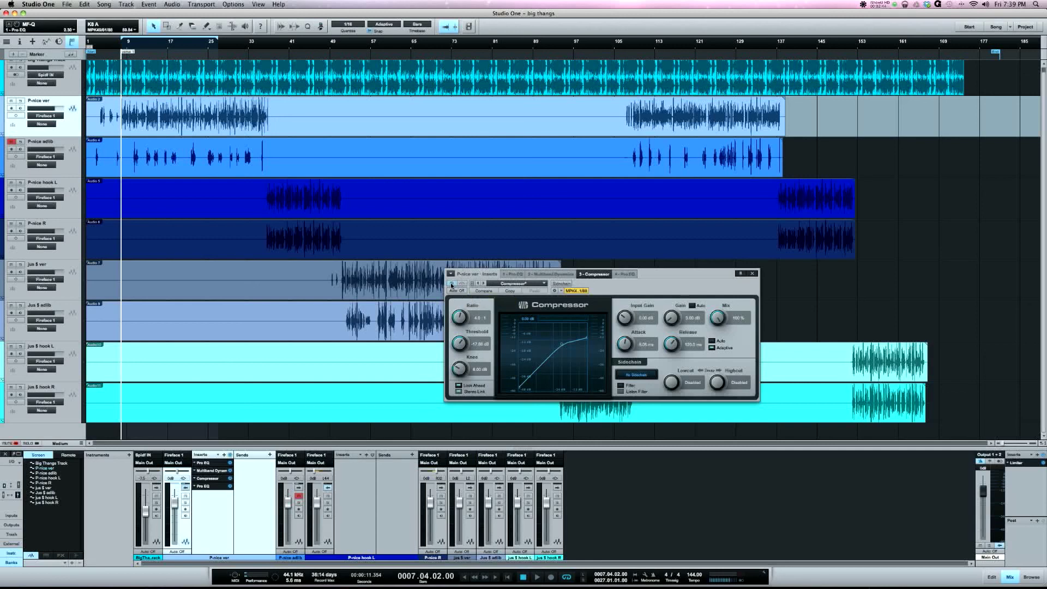
Move the Compressor window to the upper left and play back the compressed vocal
left_click_drag(663, 278, 391, 179)
key("space")
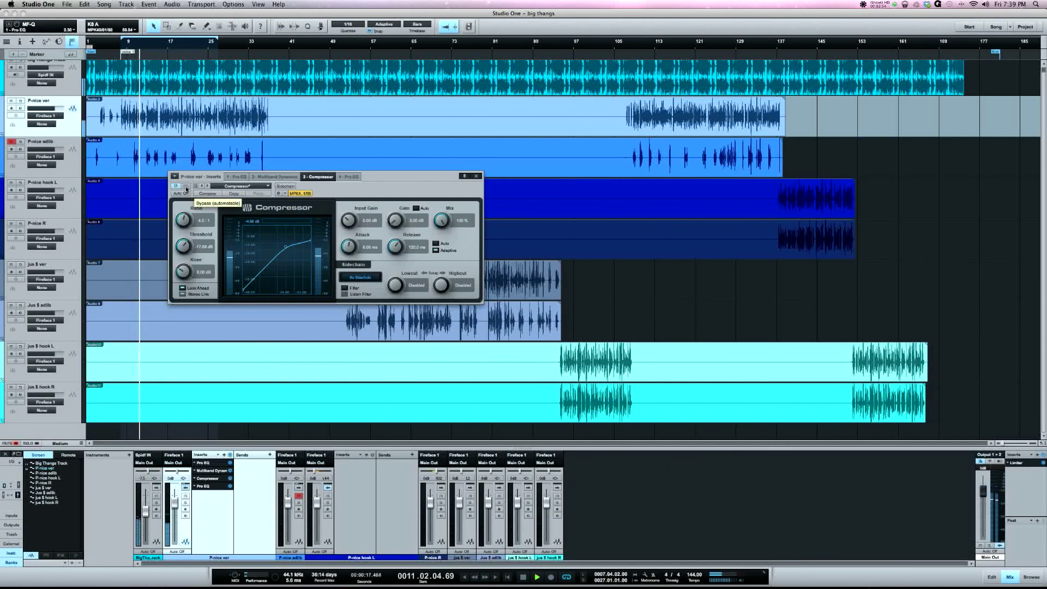
key("space")
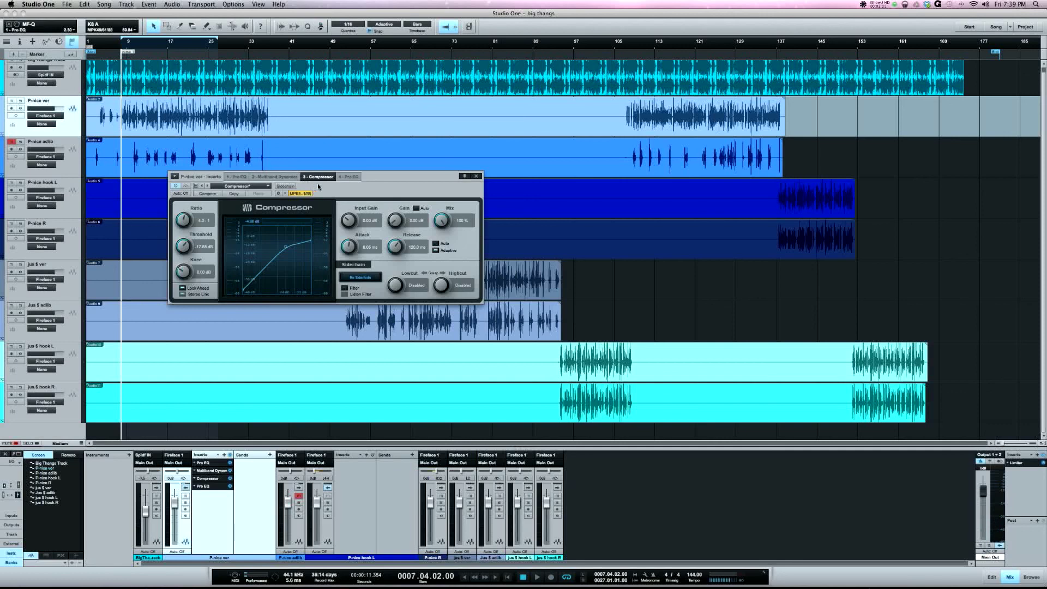
Bypass the Compressor and play the song, zoomed in to bars 9–31
left_click(184, 185)
key("space")
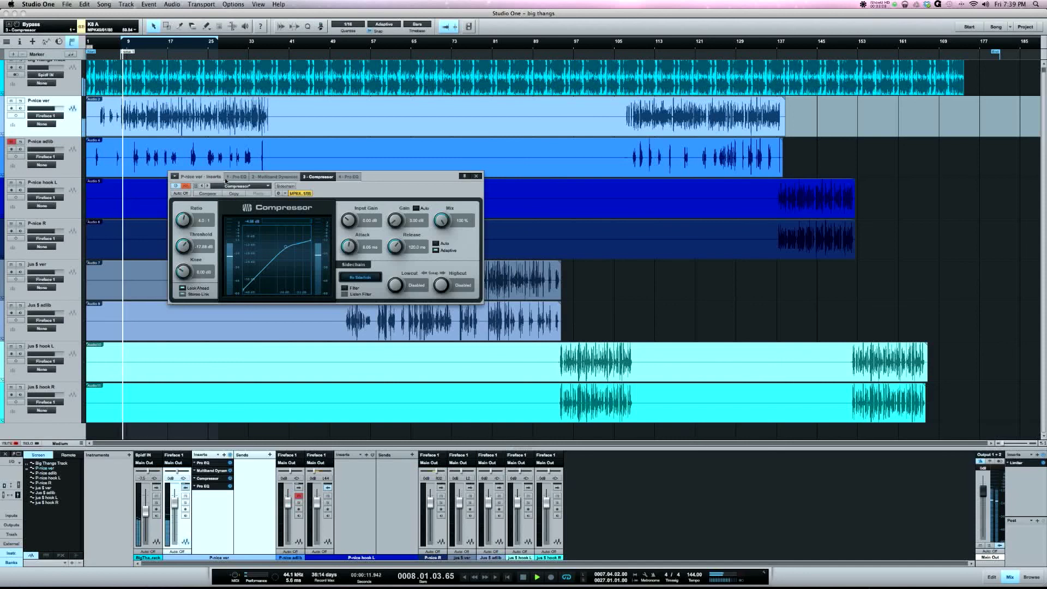
key("e")
key("e")
key("e")
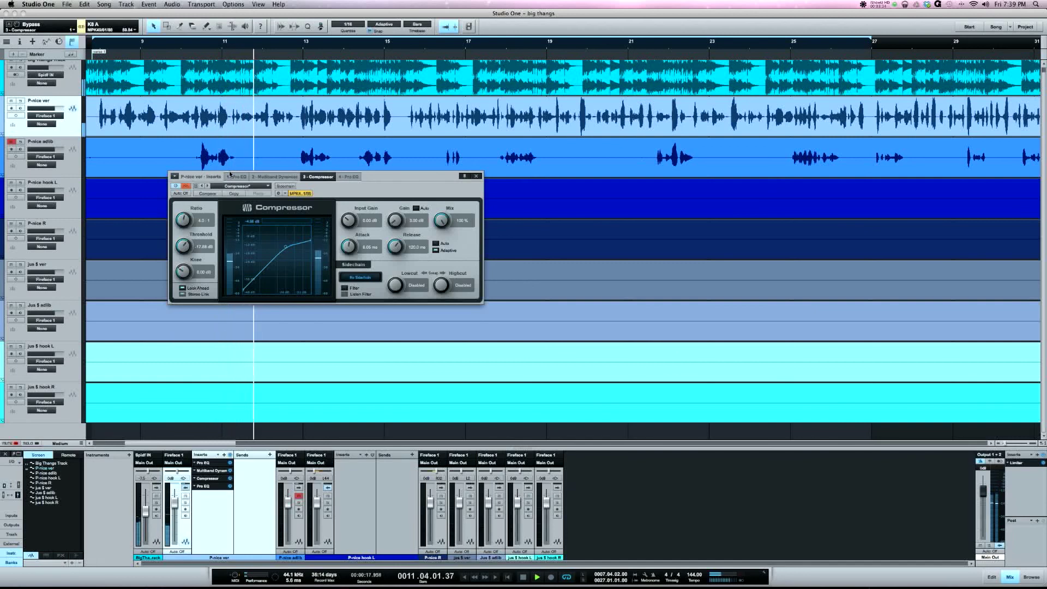
Replay the section with the Compressor still bypassed for comparison
key("space")
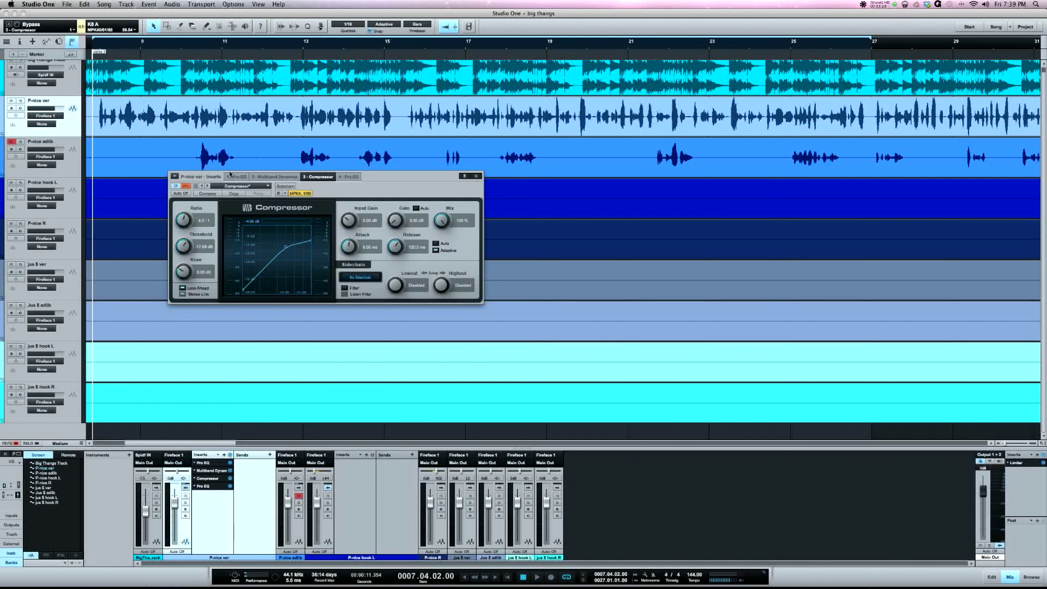
key("space")
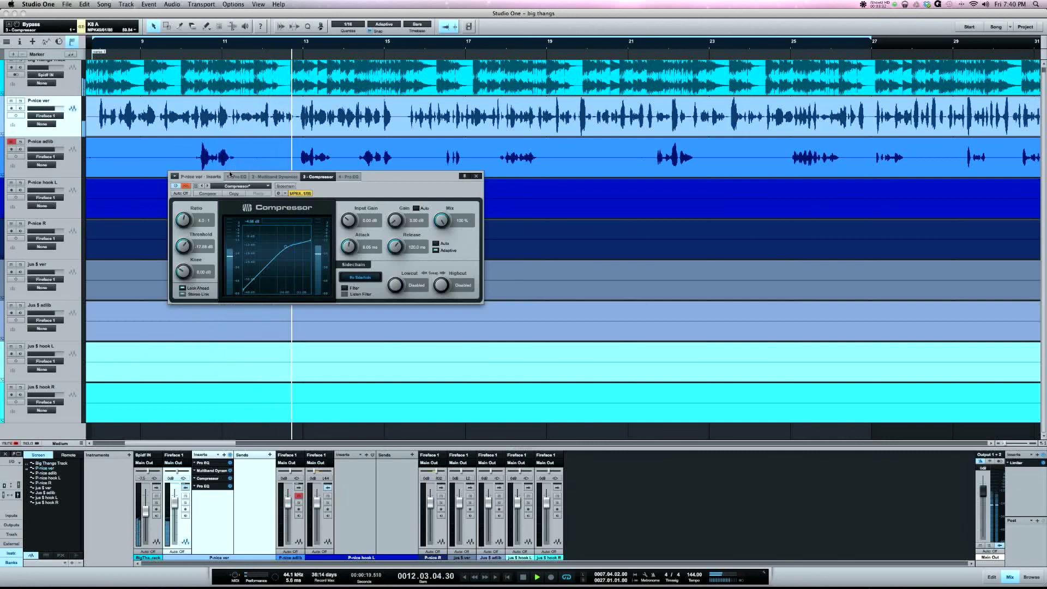
key("space")
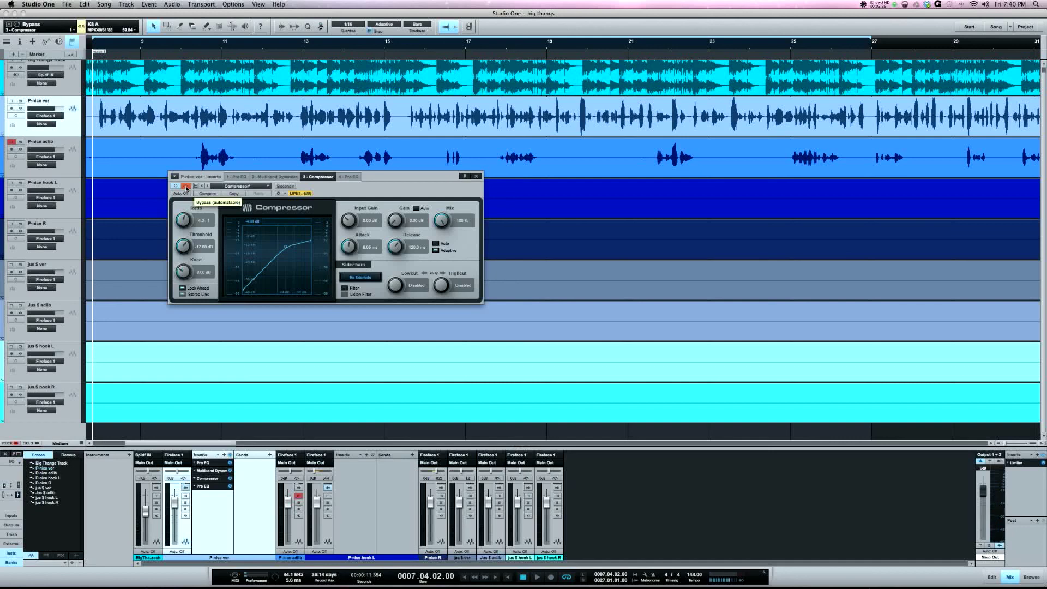
Re-enable the Compressor and play the section with it active before stopping
left_click(186, 188)
key("space")
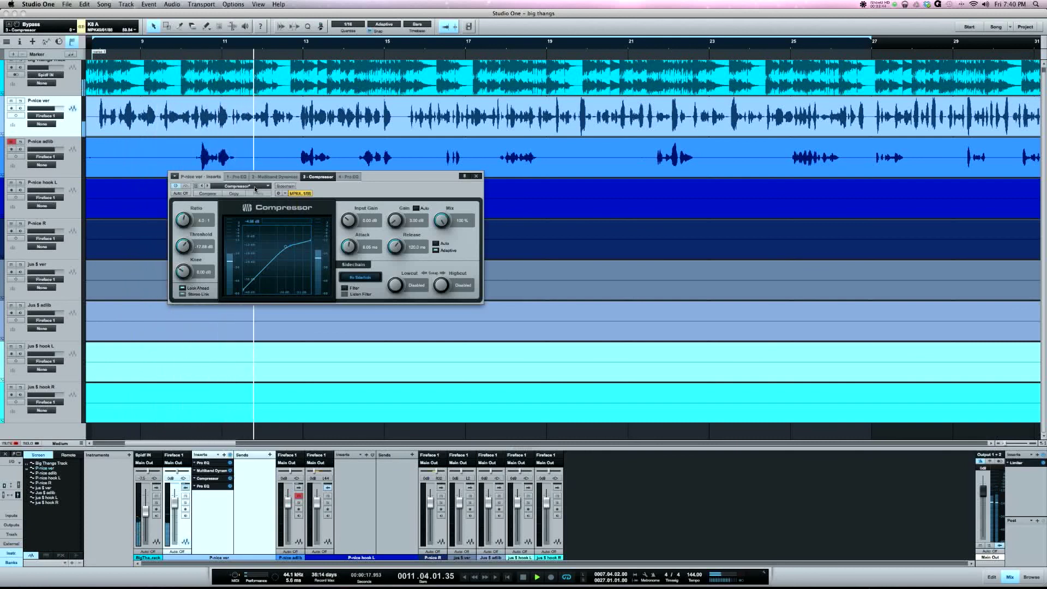
key("space")
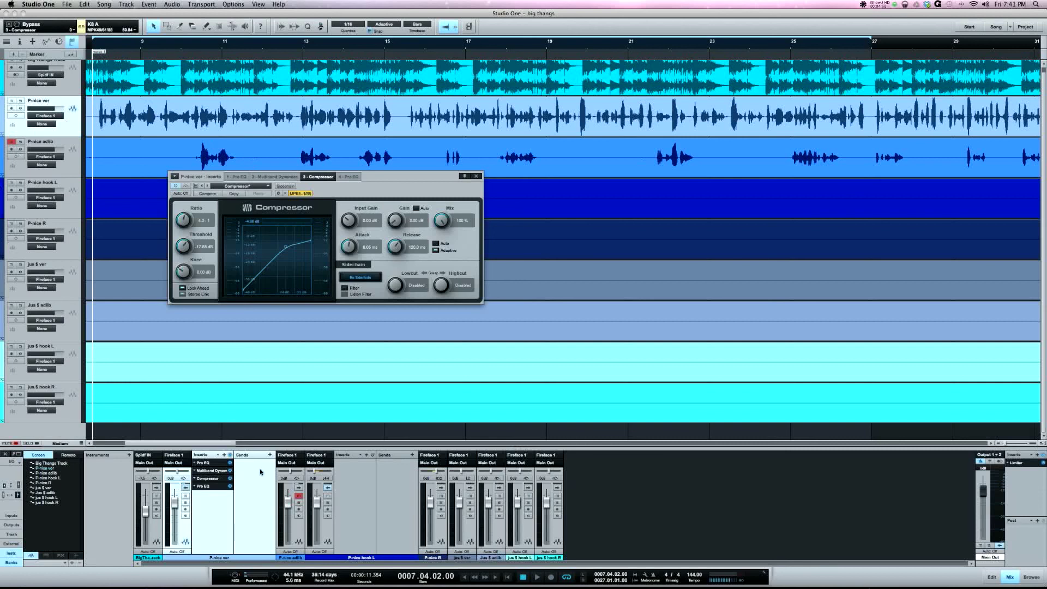
right_click(207, 472)
Rename the P-nice ver chain's Multiband Dynamics insert to 'de esser'
left_click(226, 498)
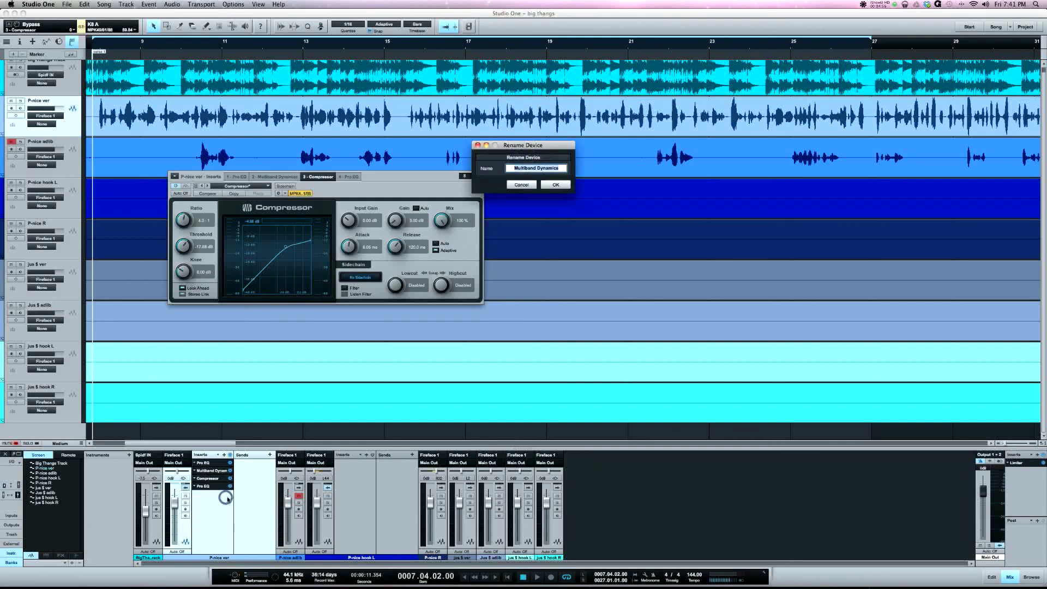
type("de esser")
key("Return")
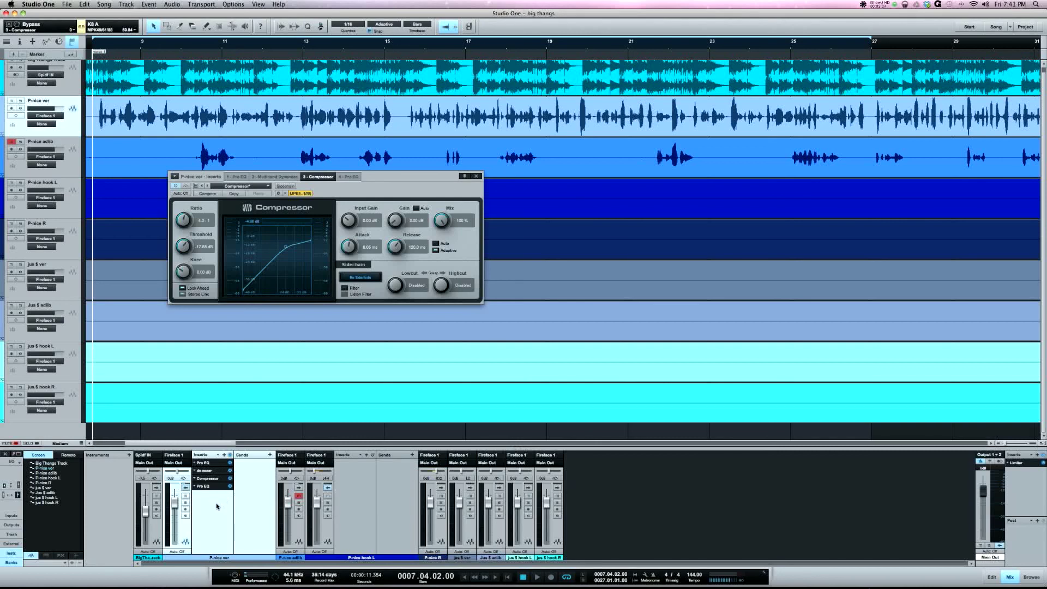
left_click(216, 506)
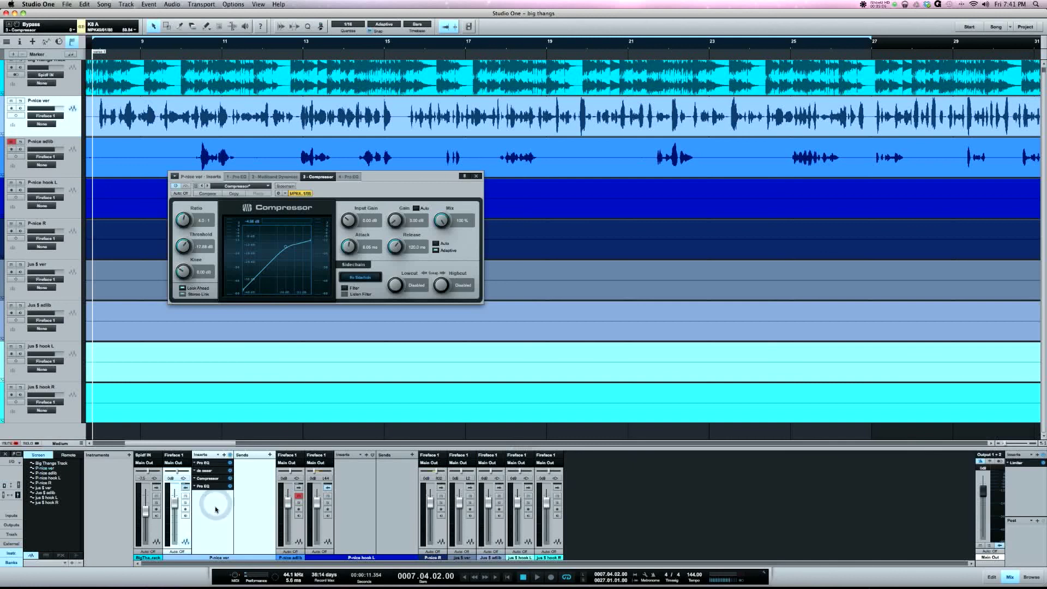